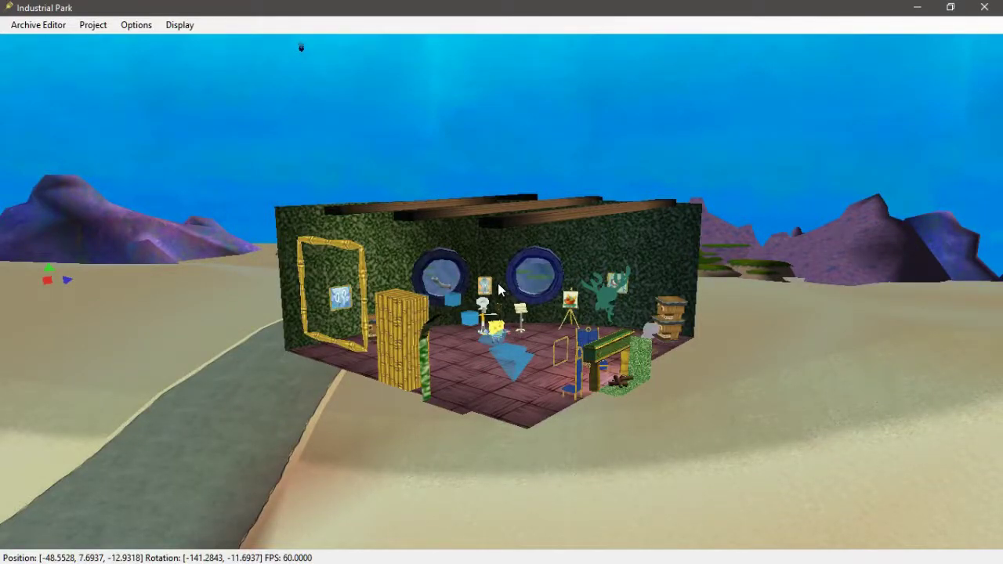
# Step: Orbit, zoom and slide the view around Squidward's house
pyautogui.moveTo(502, 281); pyautogui.dragTo(503, 272, button='right')
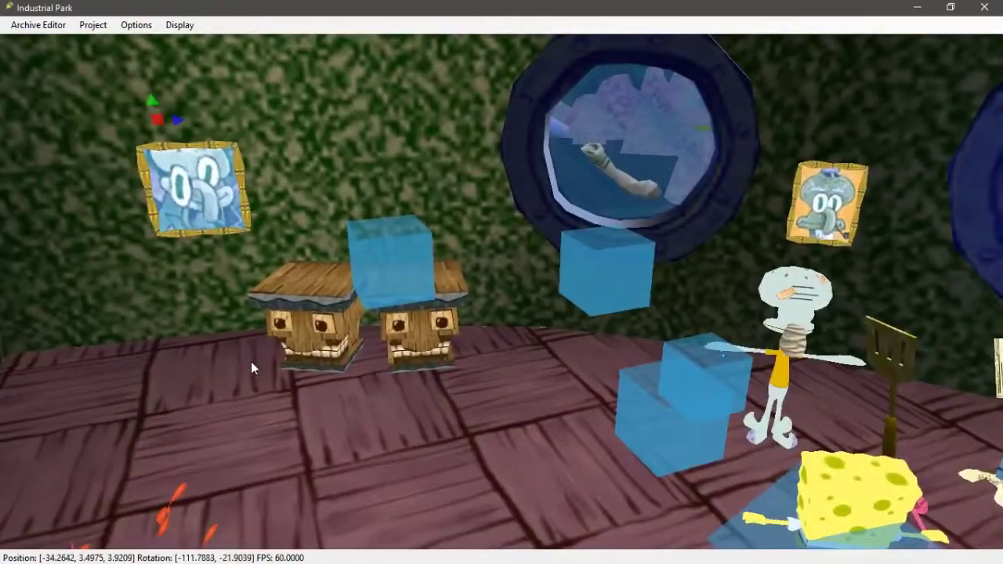
pyautogui.moveTo(251, 362); pyautogui.dragTo(645, 342, button='right')
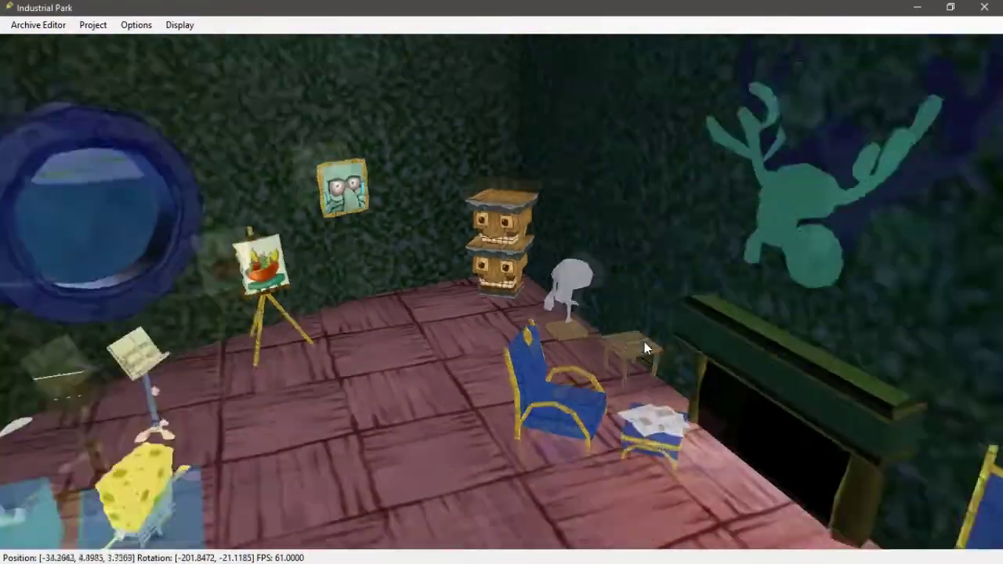
pyautogui.scroll(-3, 644, 342)
pyautogui.moveTo(645, 342); pyautogui.dragTo(196, 347, button='right')
pyautogui.scroll(-3, 197, 347)
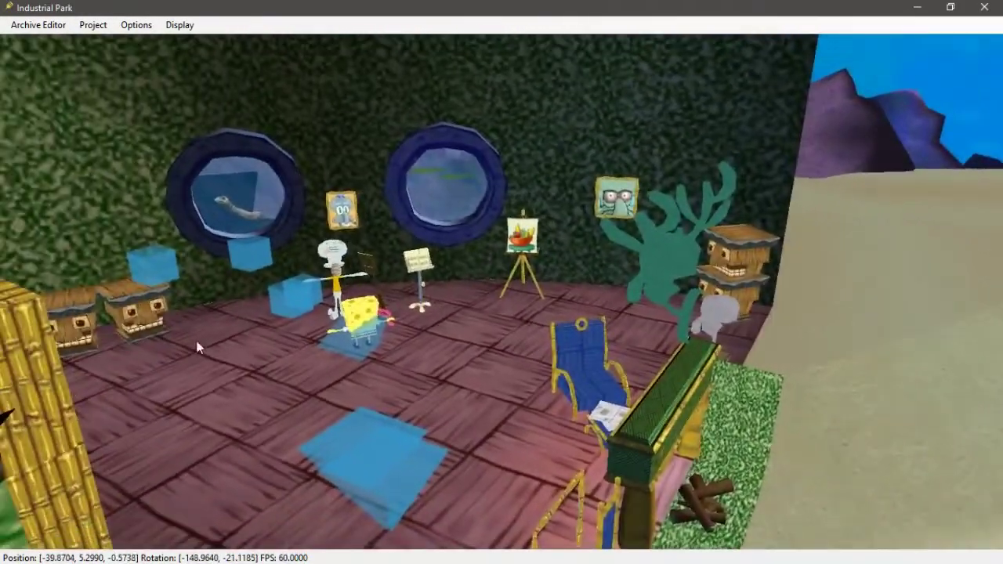
pyautogui.scroll(-3, 224, 74)
pyautogui.press('d')
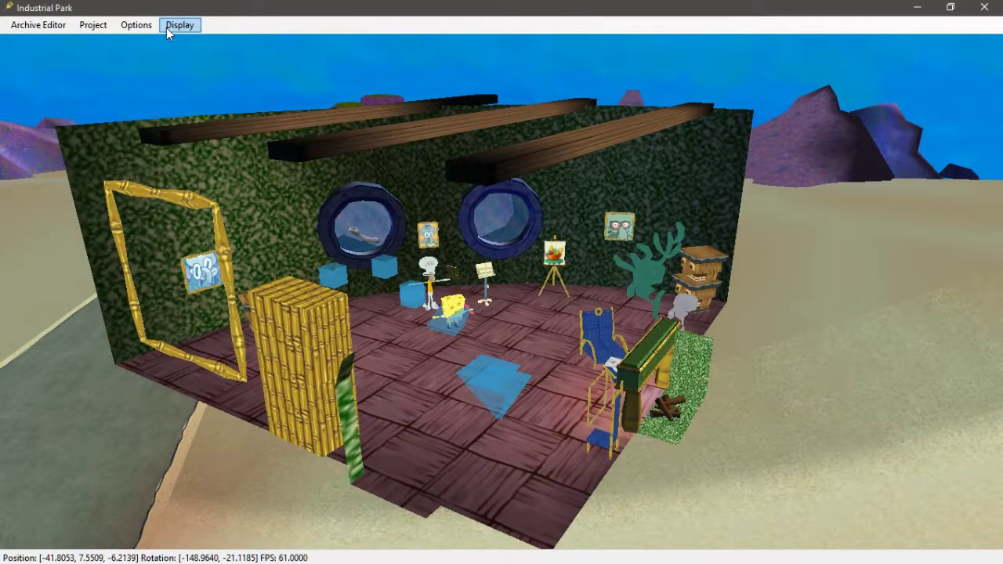
# Step: Turn on TRIG display and look down on the blue trigger box over the house
pyautogui.click(166, 28)
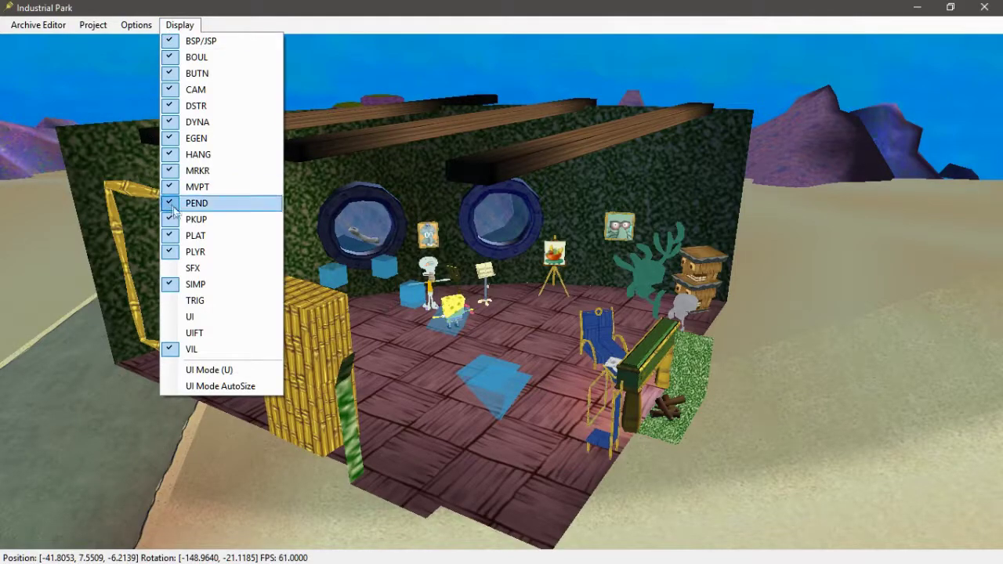
pyautogui.click(218, 304)
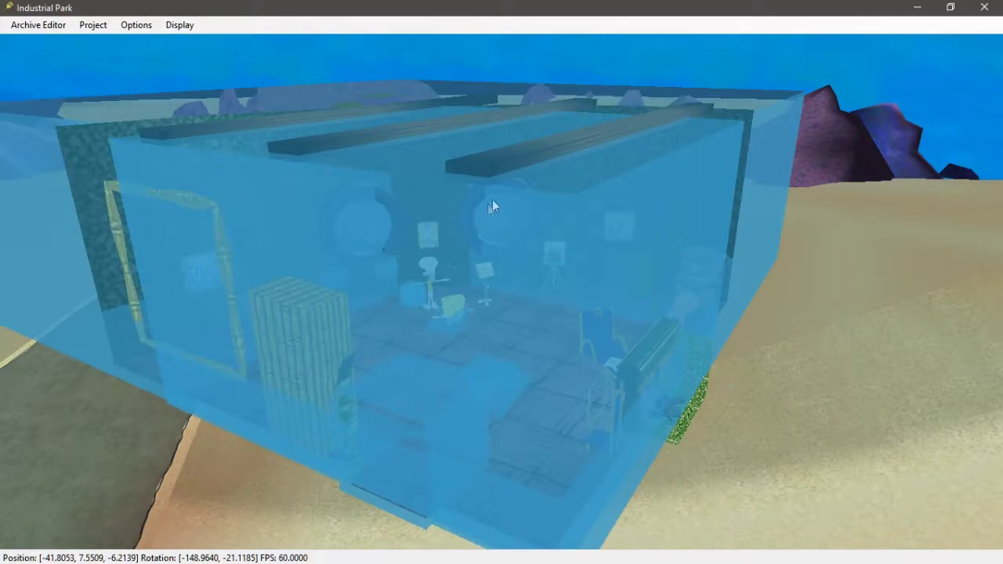
pyautogui.moveTo(492, 199)
pyautogui.mouseDown(button='right')
pyautogui.moveTo(503, 171)
pyautogui.moveTo(464, 205)
pyautogui.moveTo(491, 267)
pyautogui.mouseUp(button='right')
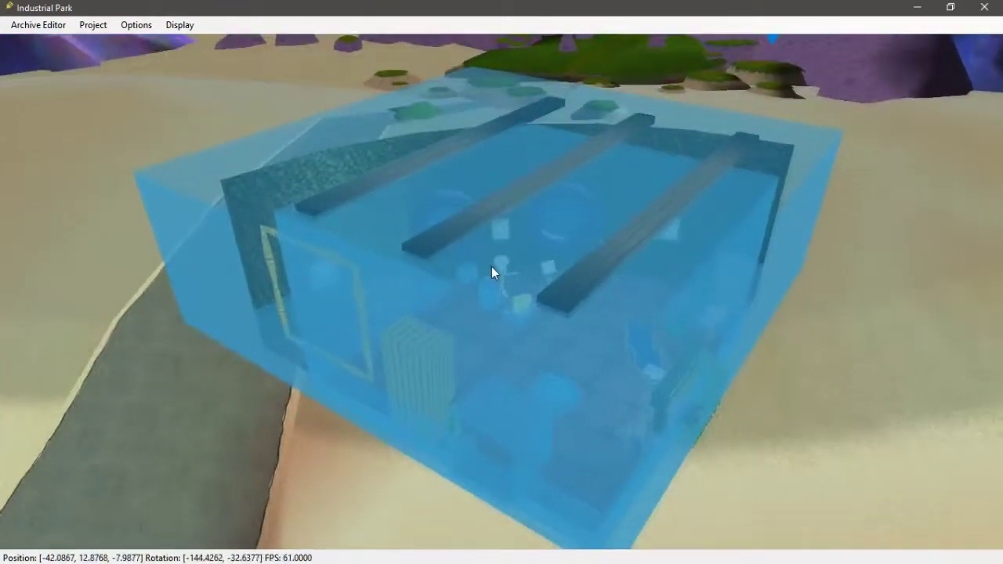
pyautogui.click(49, 27)
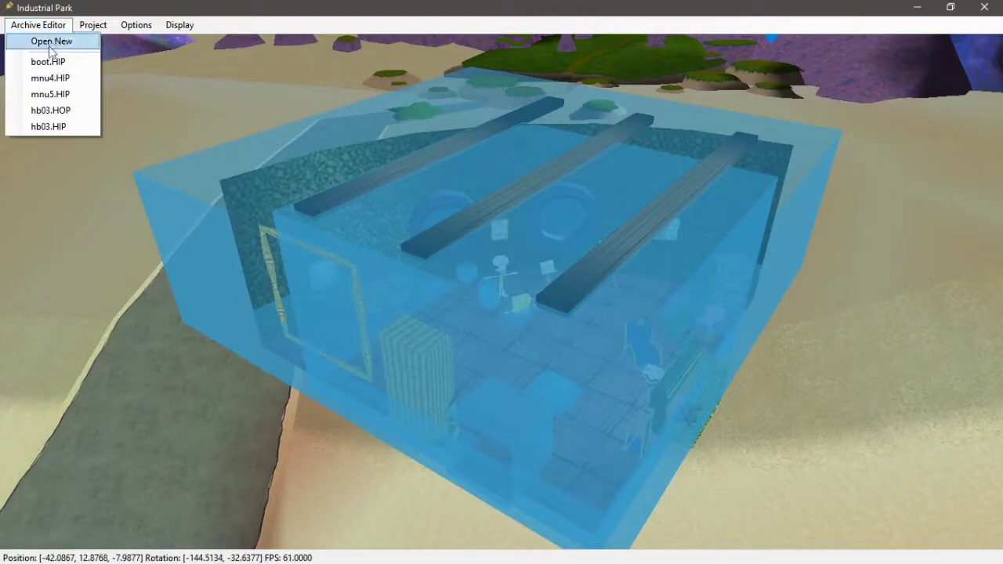
# Step: List hb03.HIP's triggers and duplicate EXIT_HB01_TRIG into EXIT_HB01_TRIG_COPY0
pyautogui.click(57, 127)
pyautogui.moveTo(252, 87)
pyautogui.mouseDown()
pyautogui.moveTo(316, 116)
pyautogui.moveTo(296, 176)
pyautogui.mouseUp()
pyautogui.click(622, 156)
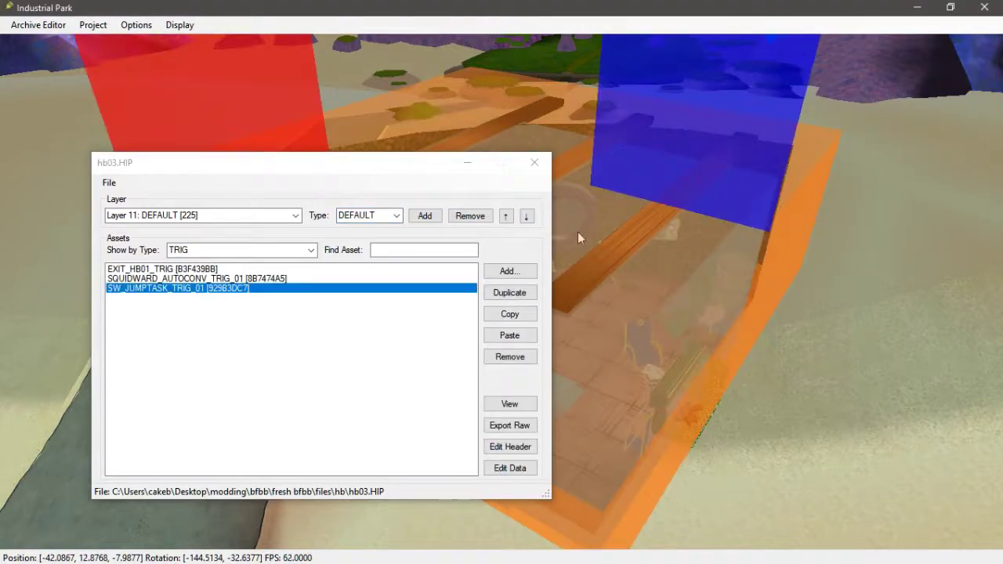
pyautogui.moveTo(324, 168)
pyautogui.mouseDown()
pyautogui.moveTo(307, 145)
pyautogui.moveTo(706, 167)
pyautogui.mouseUp()
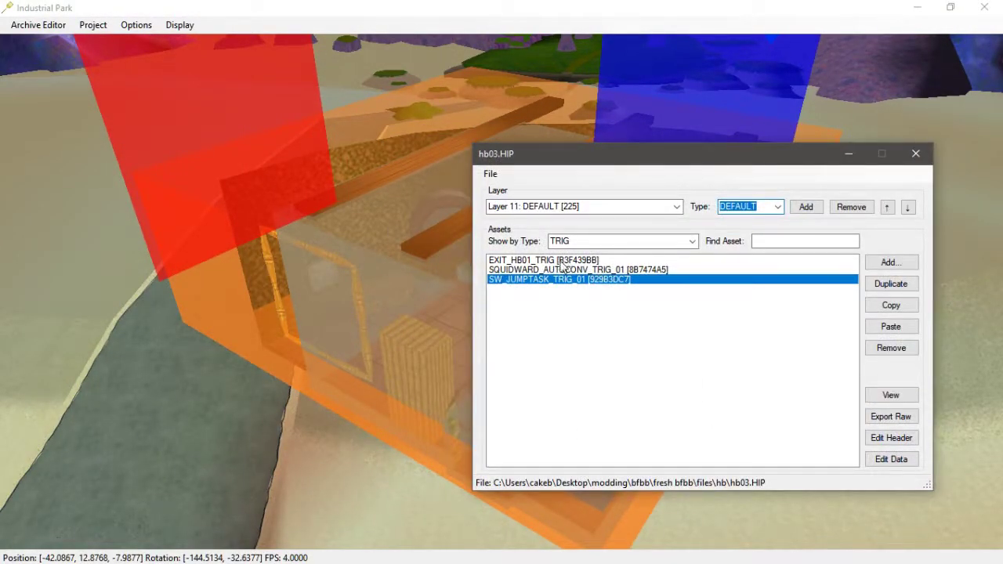
pyautogui.click(533, 261)
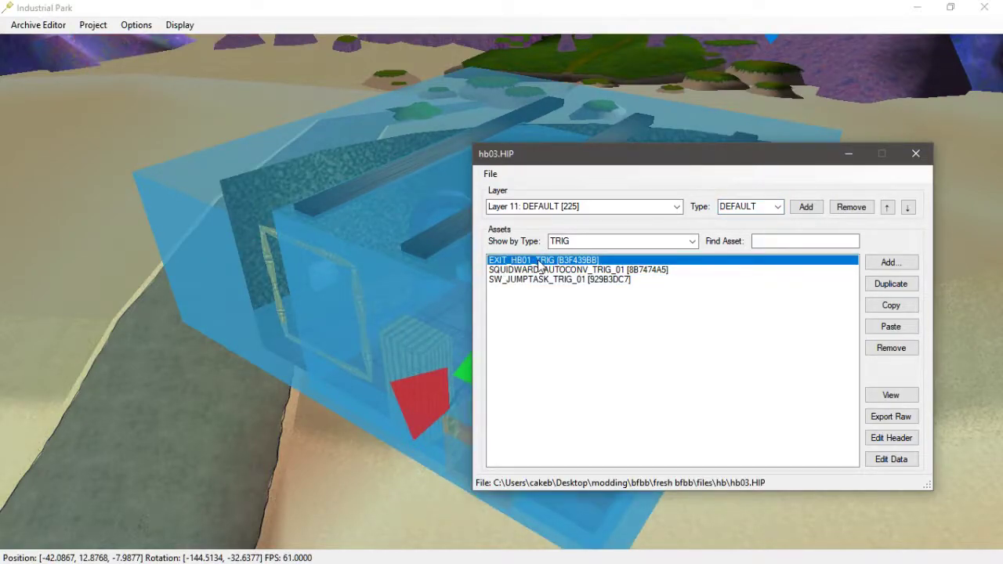
pyautogui.click(886, 285)
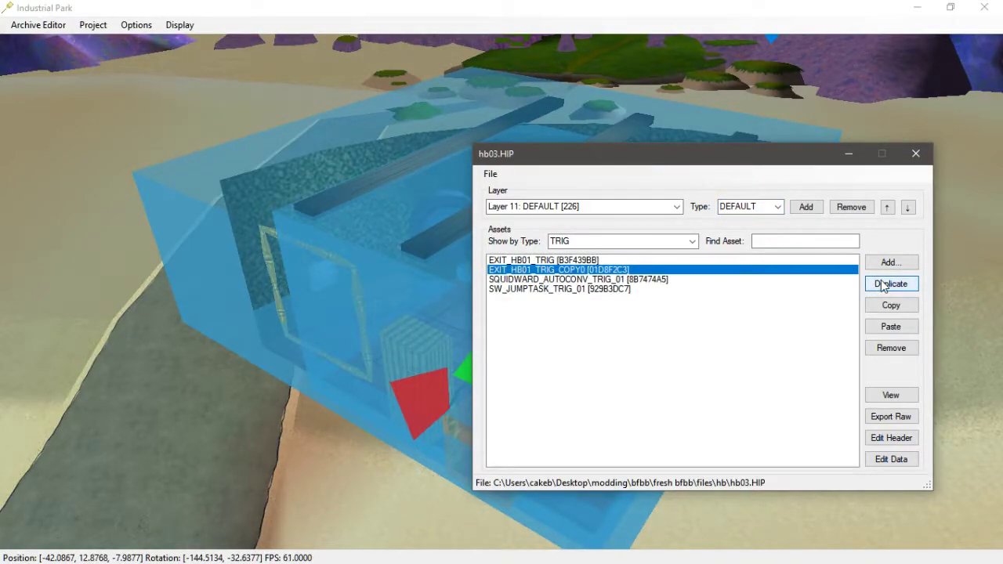
# Step: Rename the EXIT_HB01_TRIG_COPY0 trigger's header to CUSTOM_TRIG
pyautogui.click(901, 439)
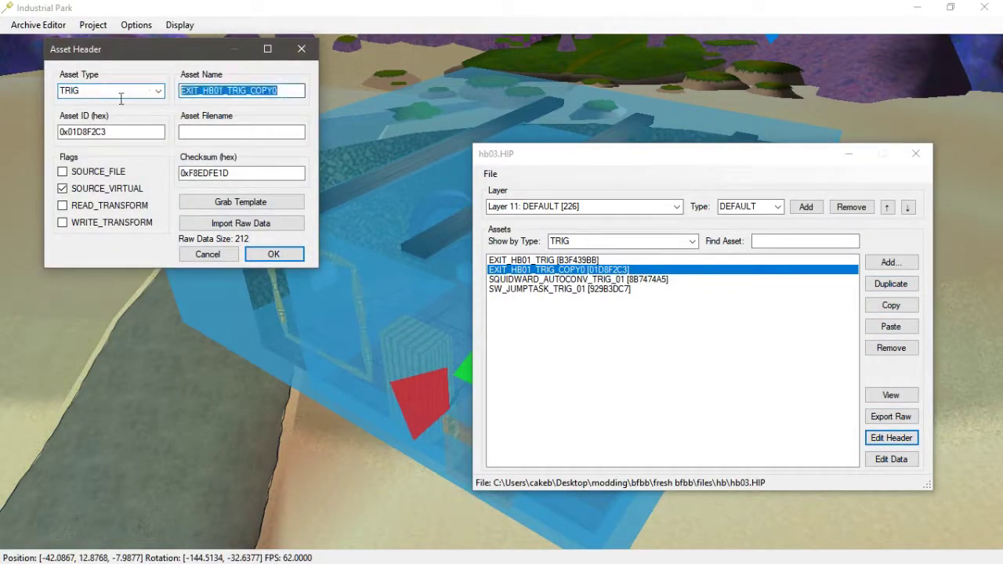
pyautogui.write('CUST')
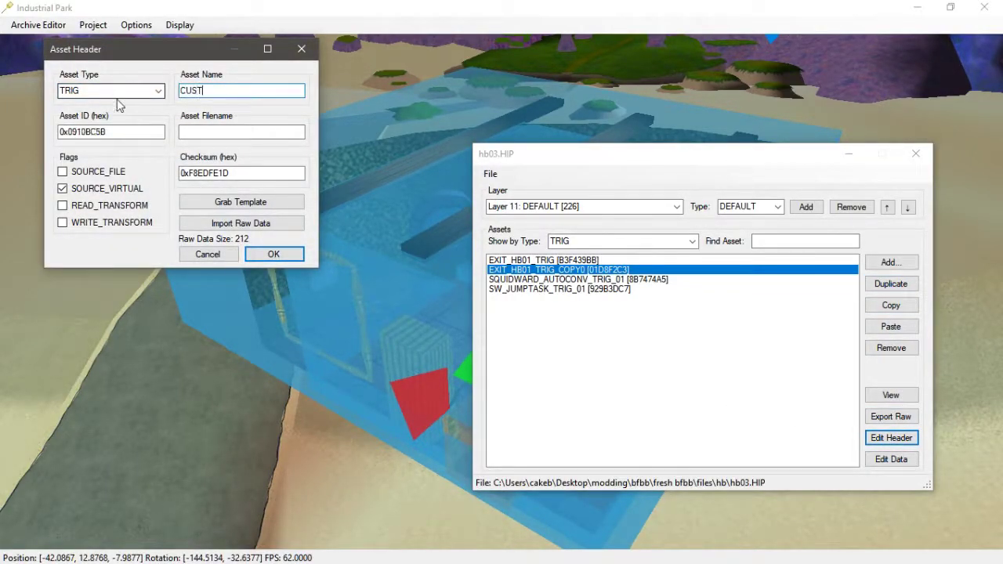
pyautogui.write('OM_TRIG')
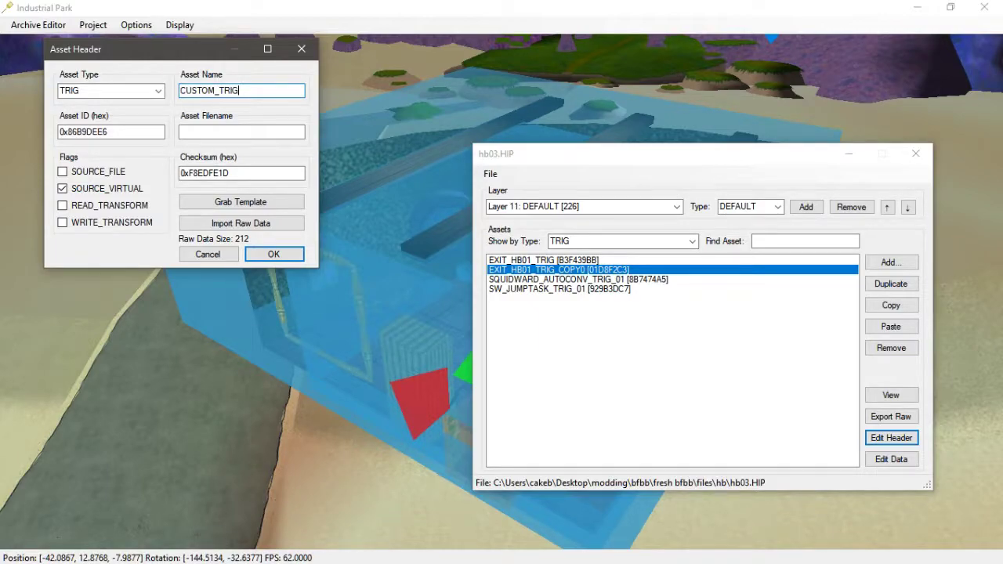
pyautogui.click(278, 258)
# Step: Move CUSTOM_TRIG sideways along its red gizmo axis over the house
pyautogui.moveTo(268, 244)
pyautogui.mouseDown(button='right')
pyautogui.moveTo(461, 291)
pyautogui.moveTo(356, 382)
pyautogui.moveTo(264, 403)
pyautogui.moveTo(357, 362)
pyautogui.mouseUp(button='right')
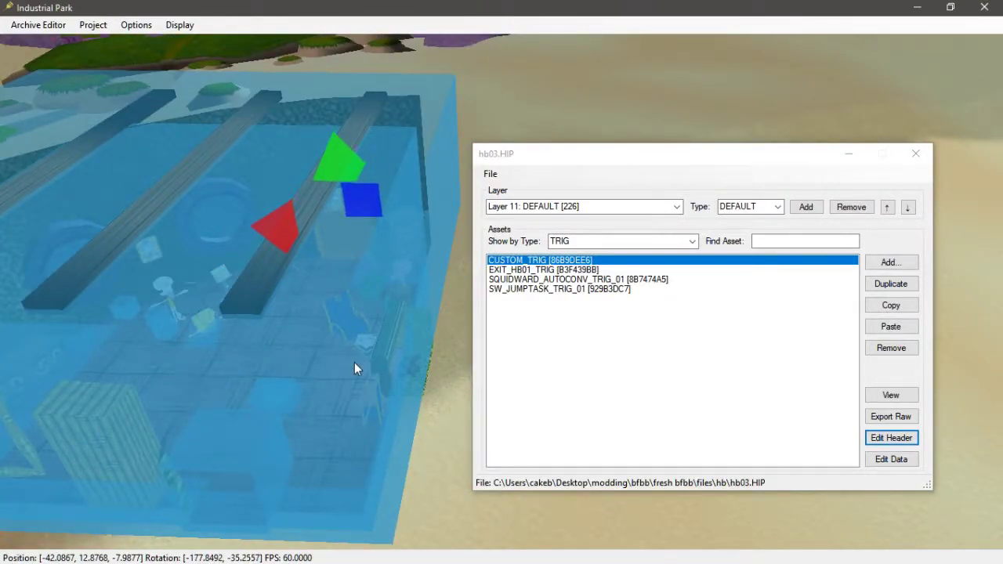
pyautogui.moveTo(274, 235); pyautogui.dragTo(292, 242)
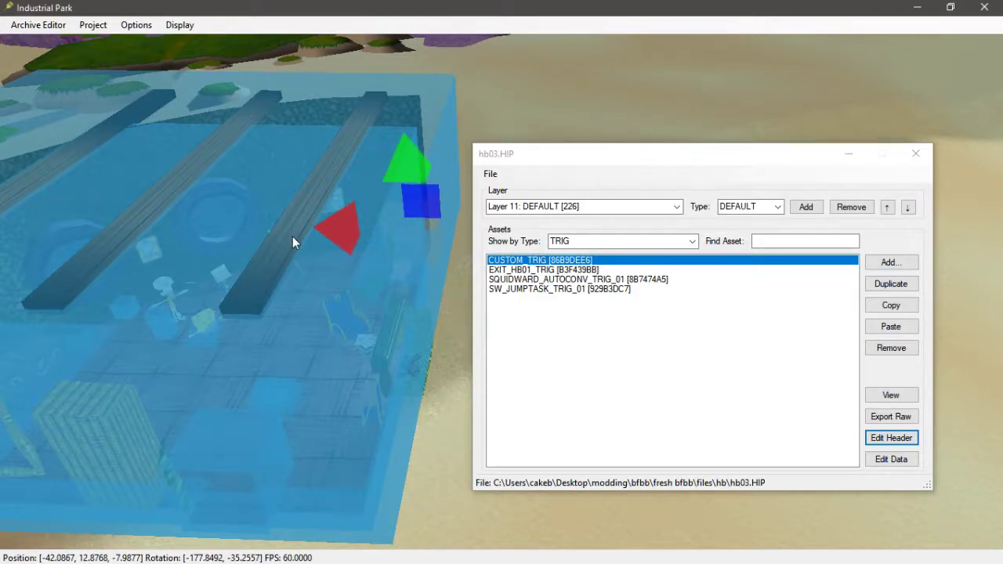
pyautogui.click(600, 263)
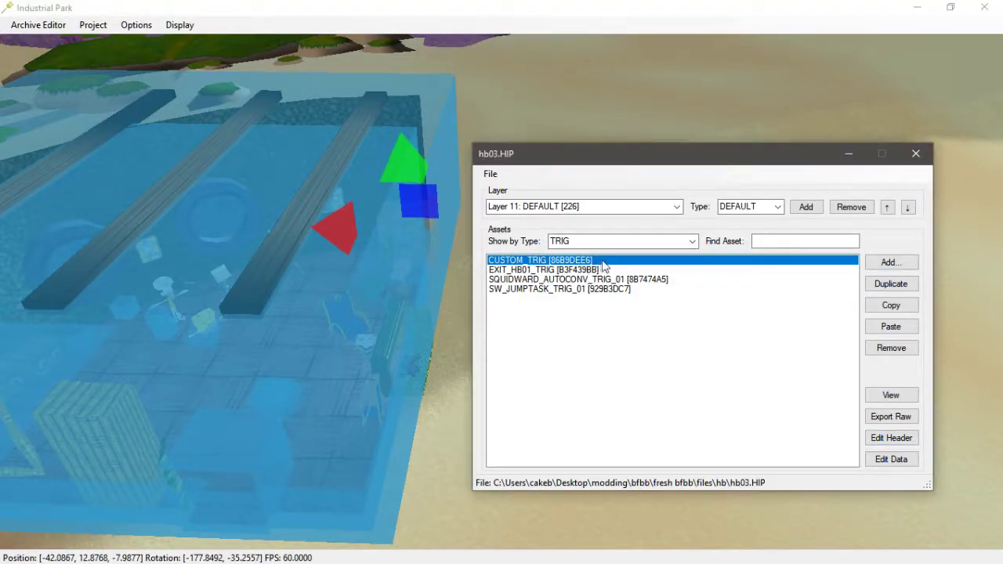
# Step: Open CUSTOM_TRIG's data and expand EventsBFBB to show its two conversation events
pyautogui.click(891, 463)
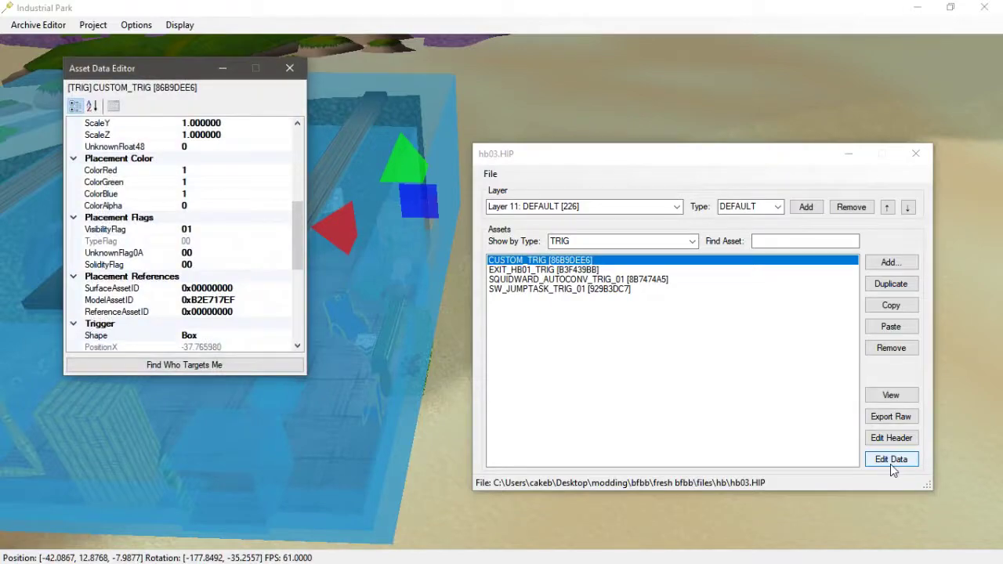
pyautogui.moveTo(296, 259); pyautogui.dragTo(288, 196)
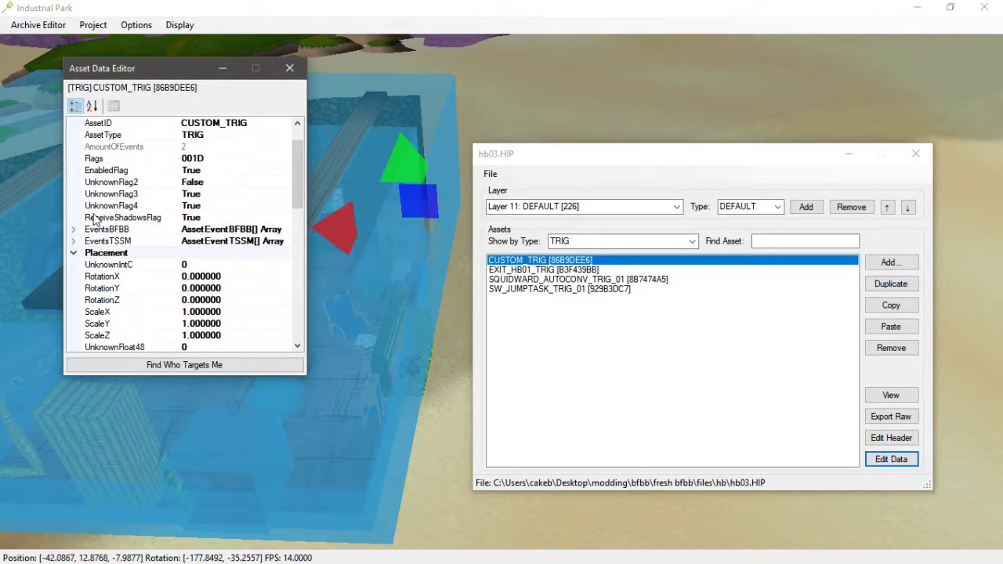
pyautogui.click(74, 230)
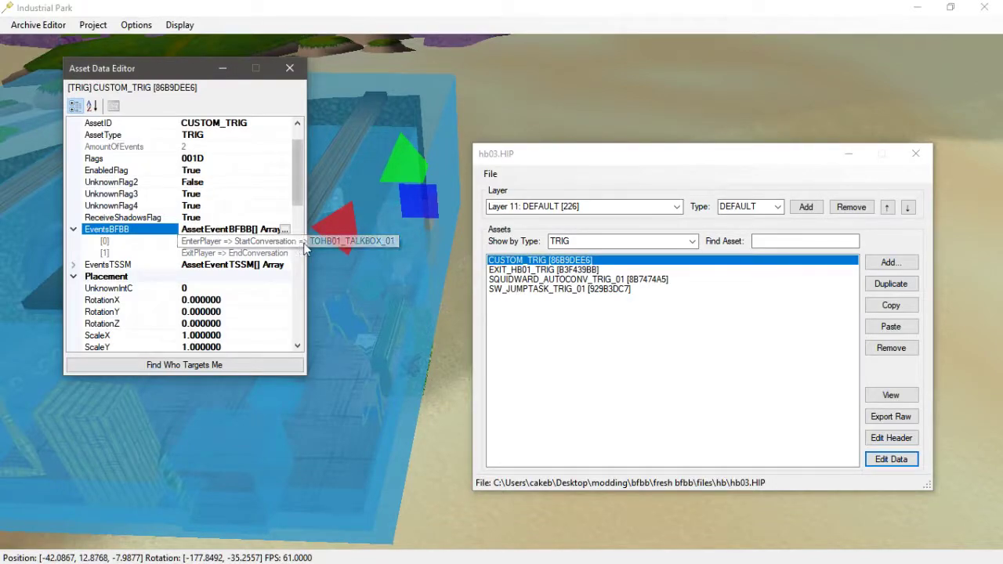
pyautogui.moveTo(306, 249); pyautogui.dragTo(477, 251)
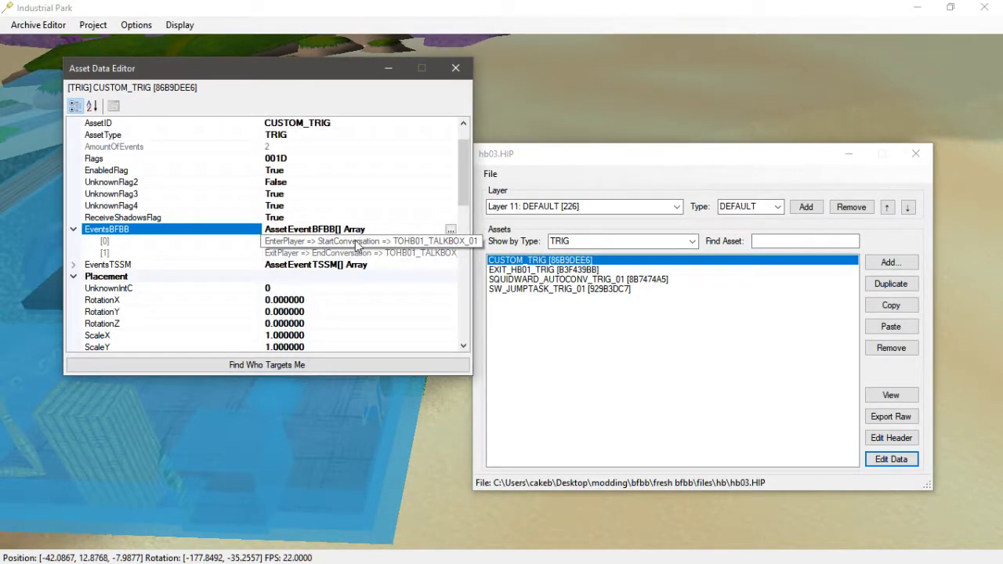
# Step: Delete the ExitPlayer event and make EnterPlayer send TeleportPlayer
pyautogui.click(451, 230)
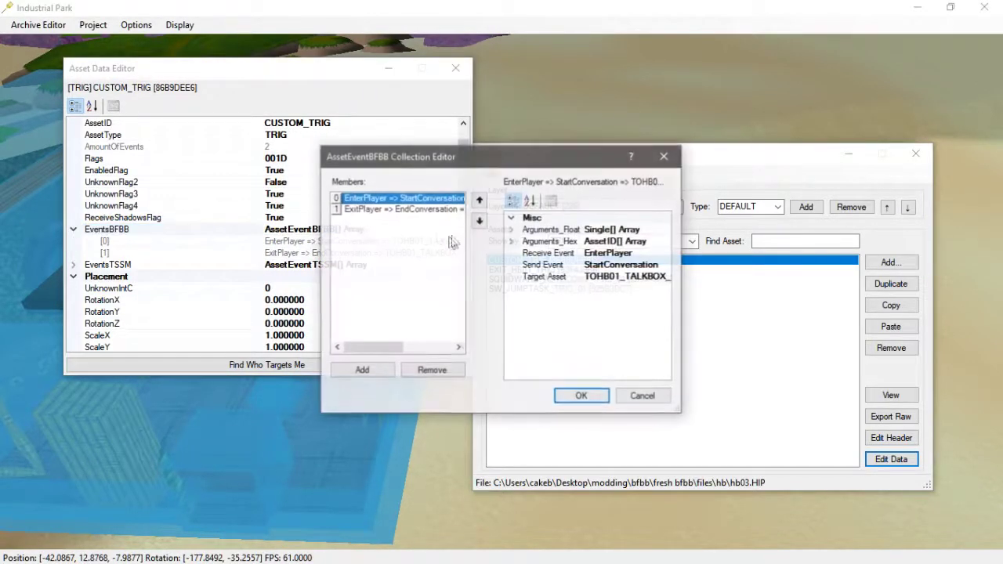
pyautogui.click(399, 210)
pyautogui.click(432, 371)
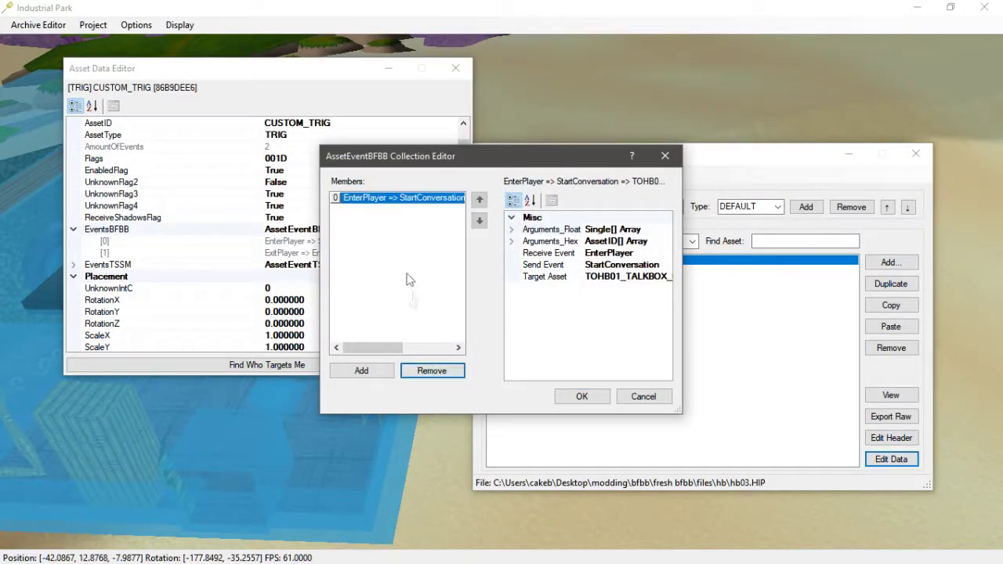
pyautogui.click(620, 265)
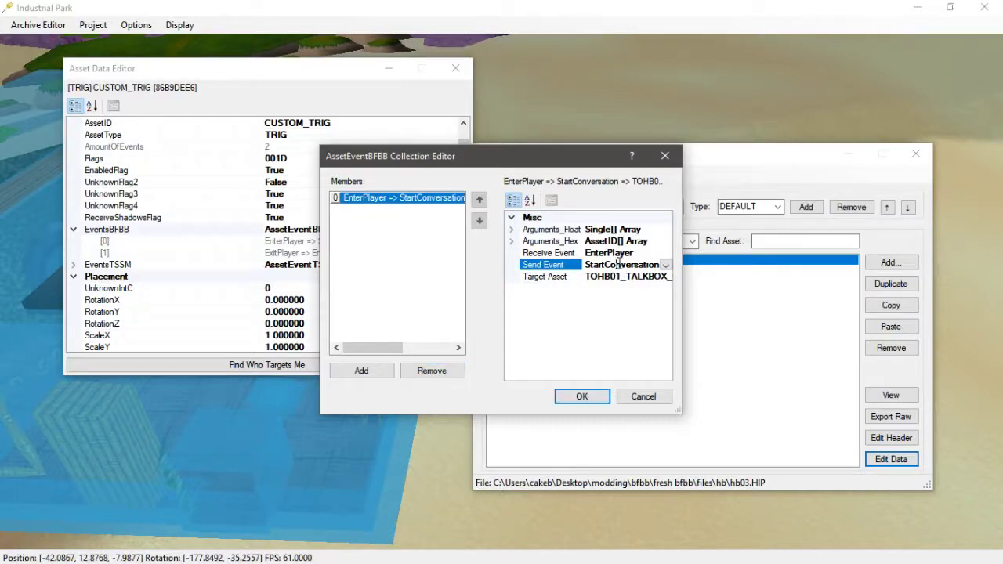
pyautogui.click(666, 265)
pyautogui.moveTo(666, 337); pyautogui.dragTo(668, 290)
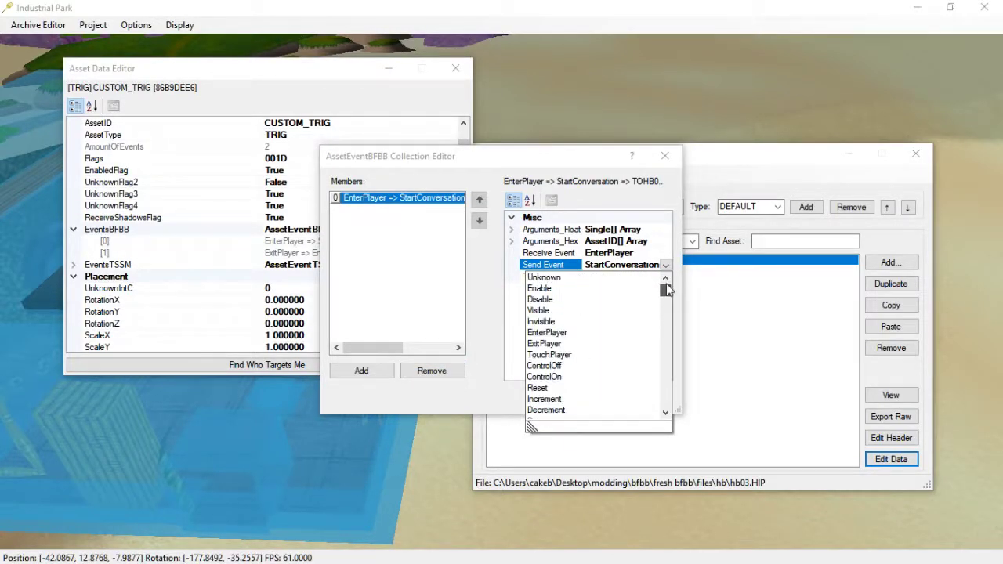
pyautogui.scroll(-4, 559, 360)
pyautogui.scroll(-1, 560, 330)
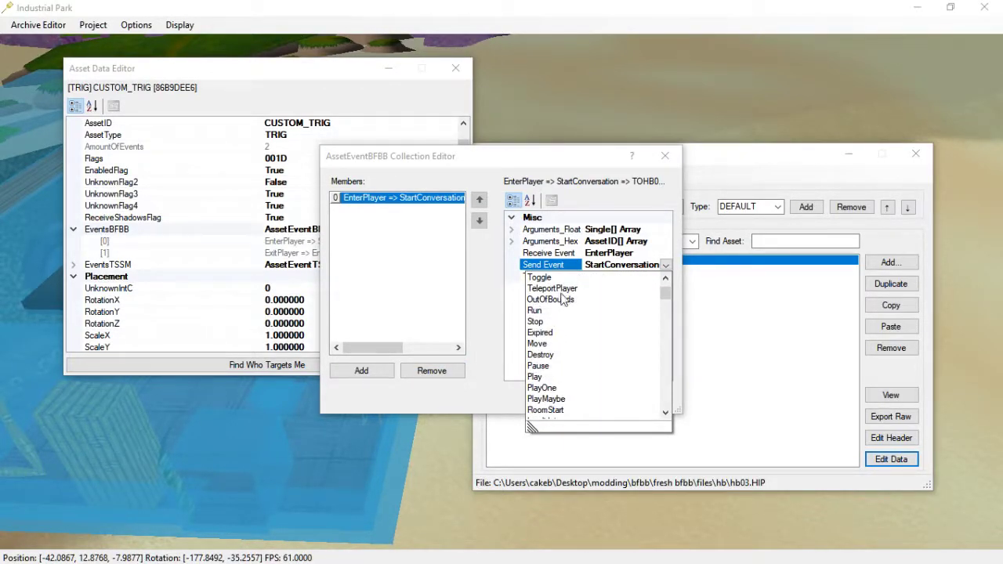
pyautogui.click(558, 288)
# Step: Set the event's target asset to 0x30 and apply the edited events
pyautogui.click(626, 276)
pyautogui.doubleClick(624, 277)
pyautogui.press('BackSpace')
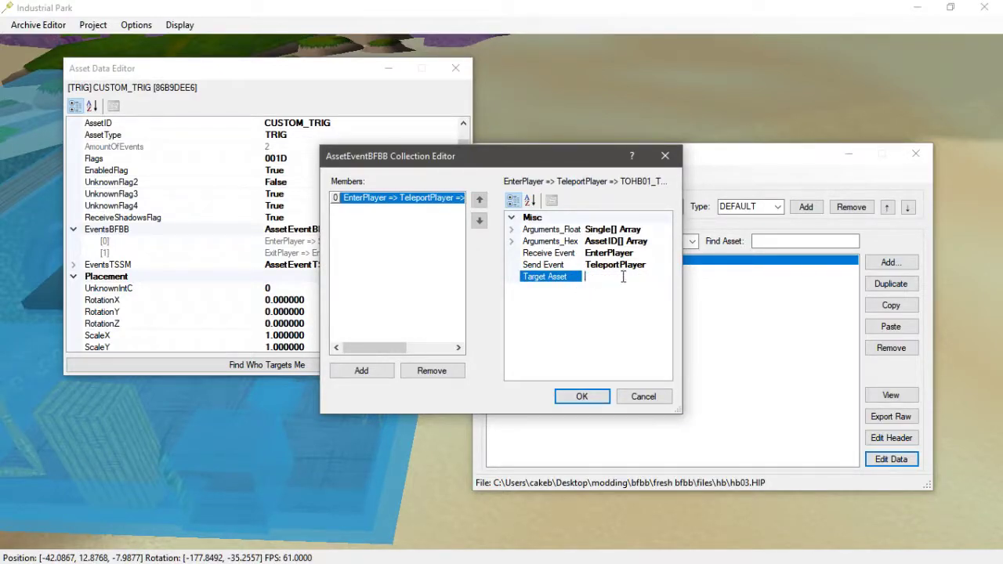
pyautogui.write('0x30')
pyautogui.press('Return')
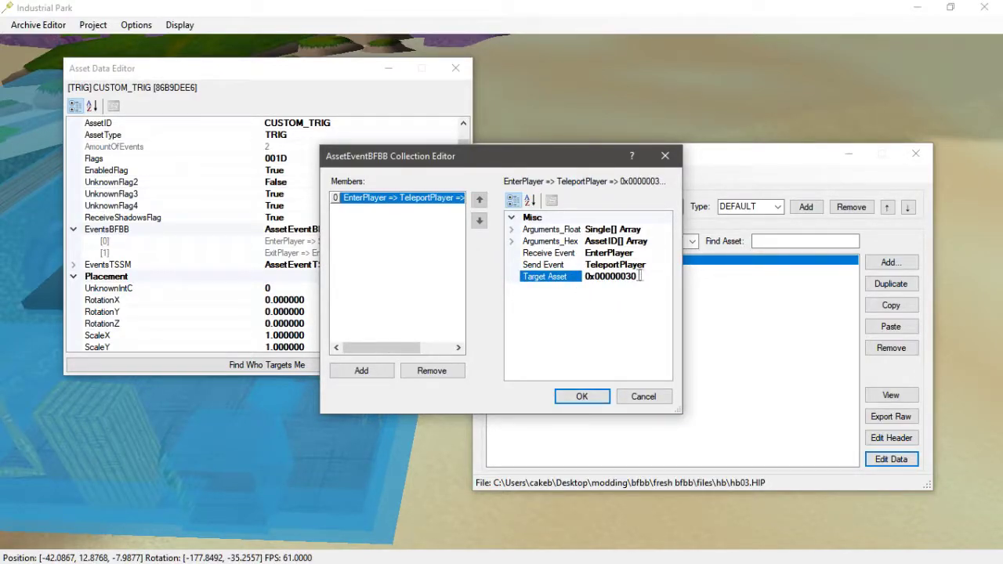
pyautogui.click(584, 398)
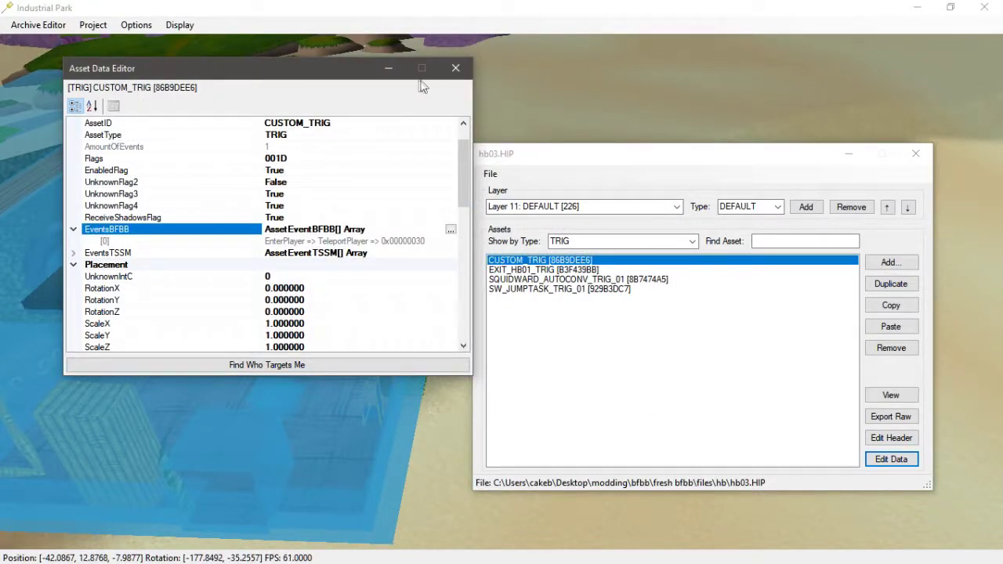
pyautogui.click(470, 72)
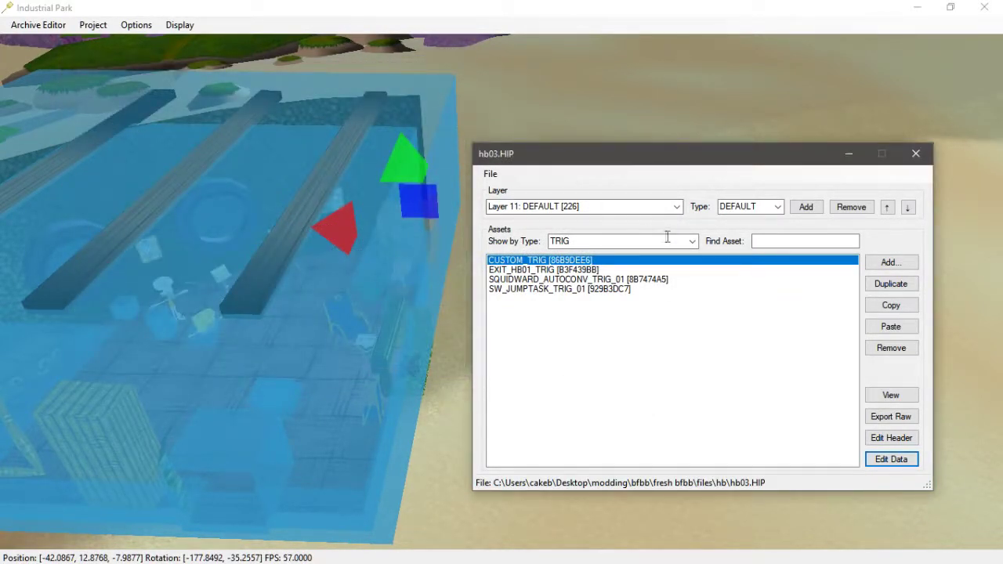
# Step: Filter hb03.HIP's asset list to PORT and select the TOHB01 port
pyautogui.click(692, 241)
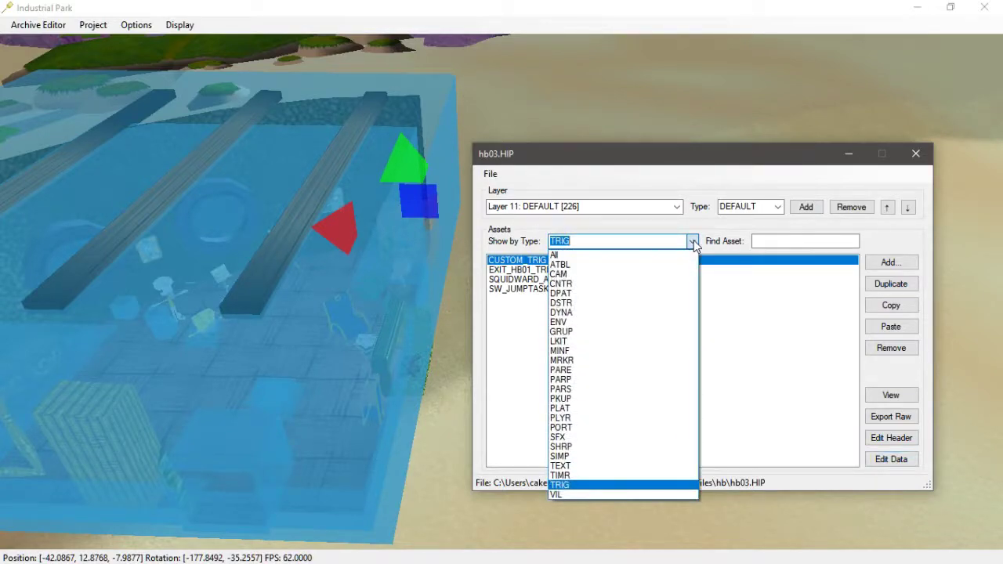
pyautogui.click(565, 428)
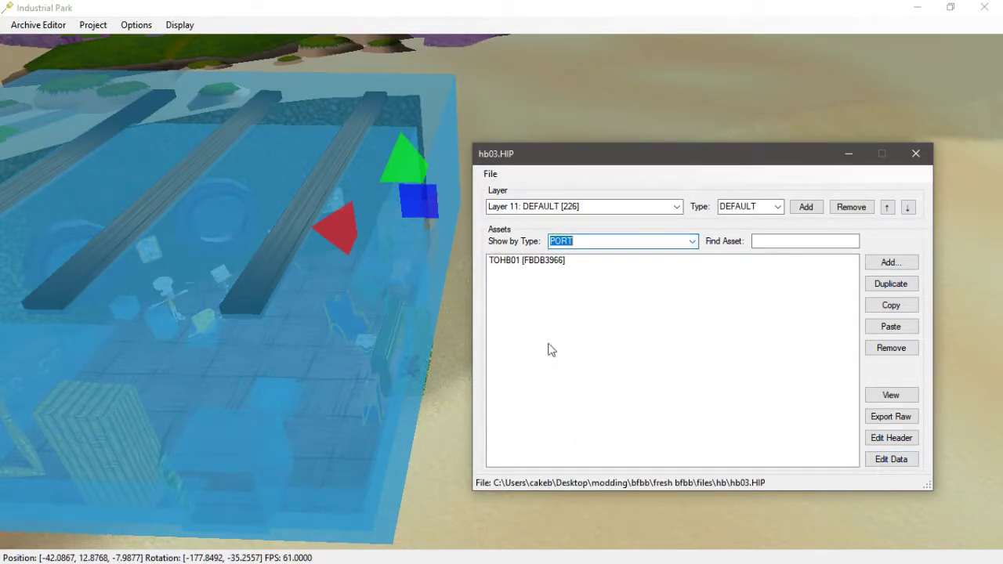
pyautogui.click(532, 261)
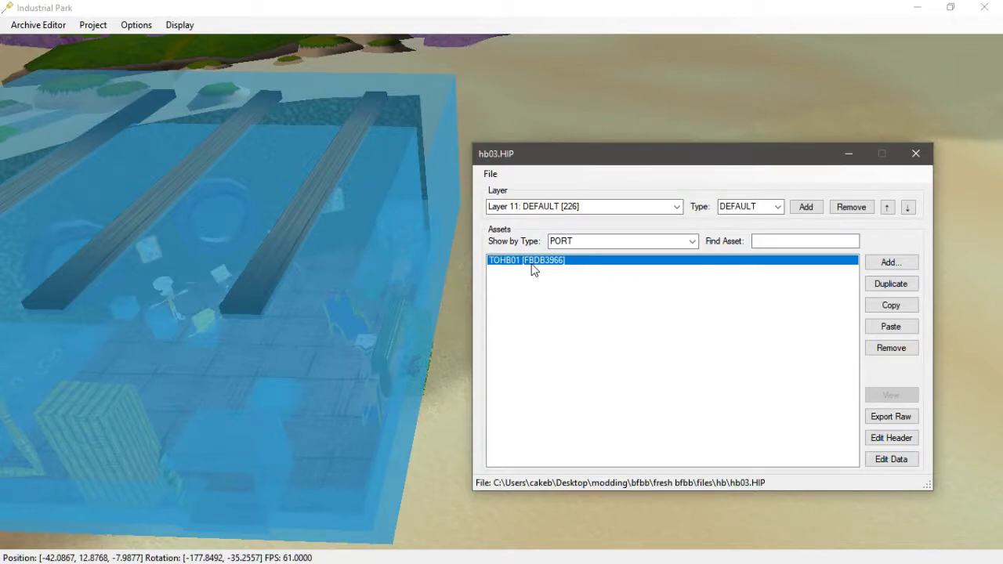
# Step: Duplicate TOHB01, rename the copy CUSTOM_PORT, and open its data
pyautogui.click(889, 286)
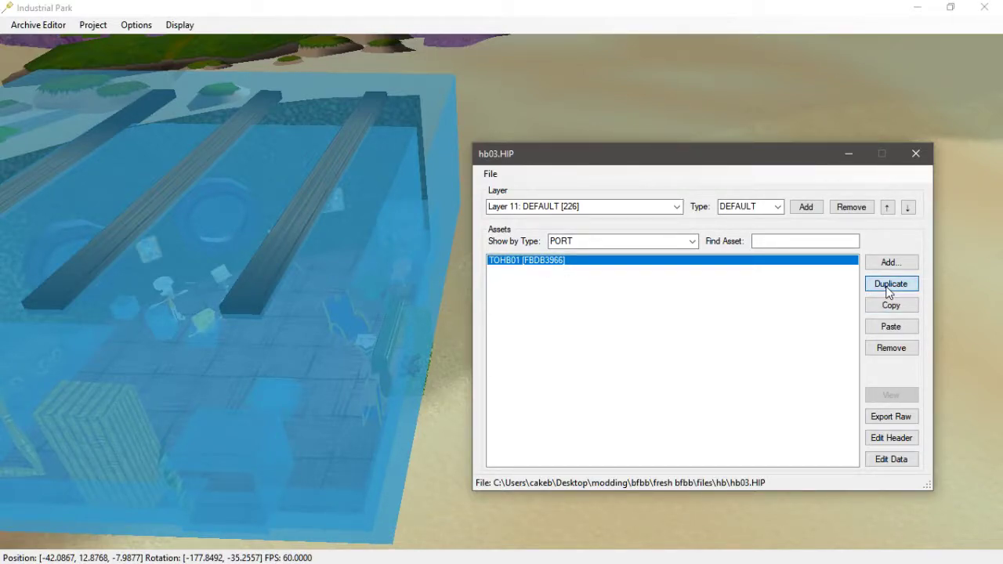
pyautogui.click(900, 439)
pyautogui.moveTo(290, 130); pyautogui.dragTo(192, 138)
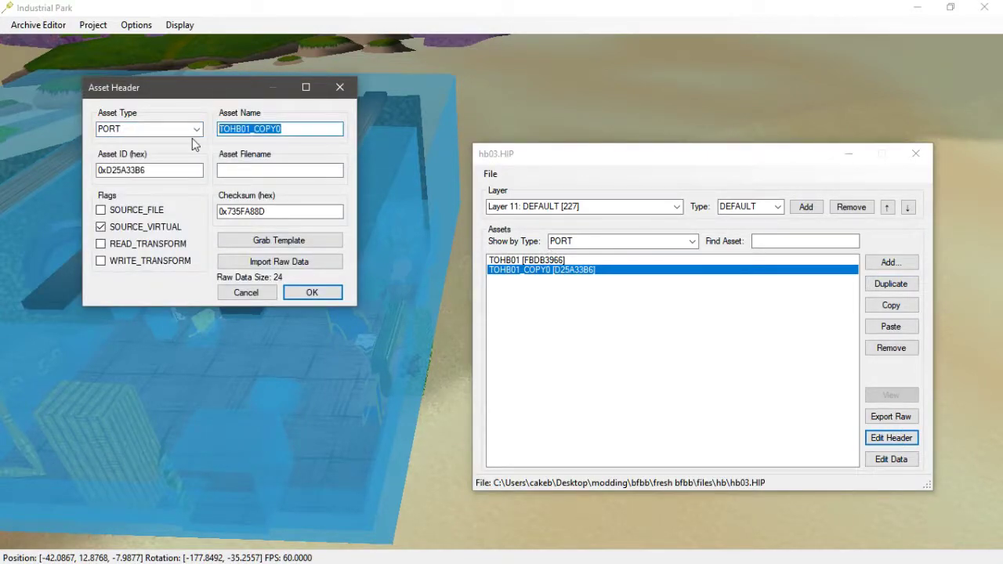
pyautogui.write('CUSTOM')
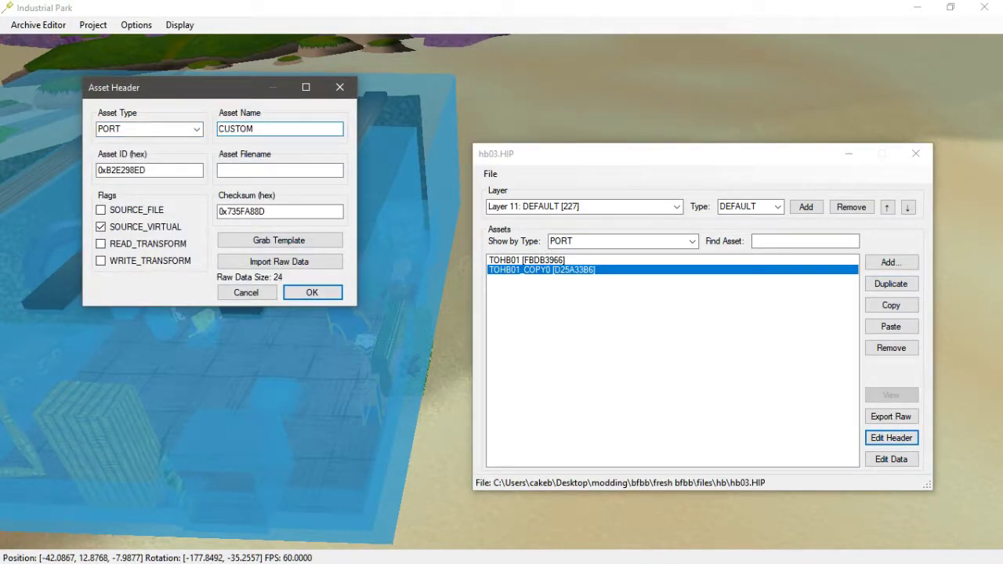
pyautogui.write('_PORT')
pyautogui.press('Return')
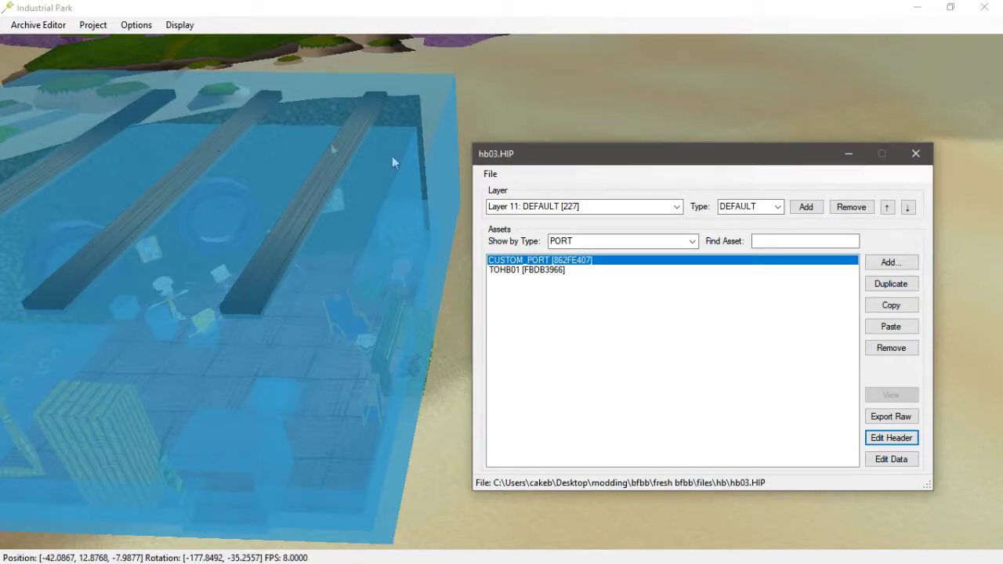
pyautogui.click(891, 460)
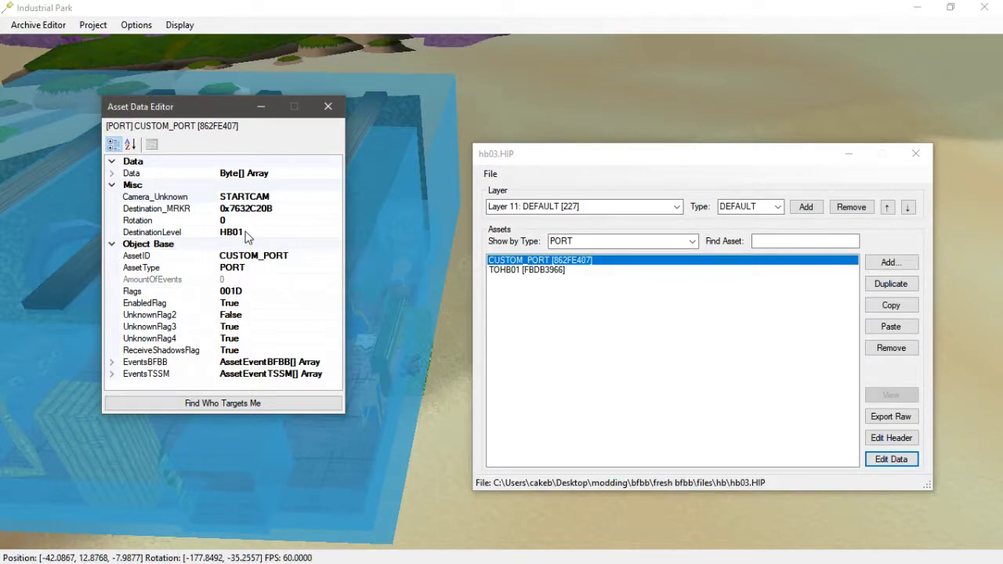
# Step: Set CUSTOM_PORT's DestinationLevel to HB02 and select its Destination_MRKR value
pyautogui.click(246, 234)
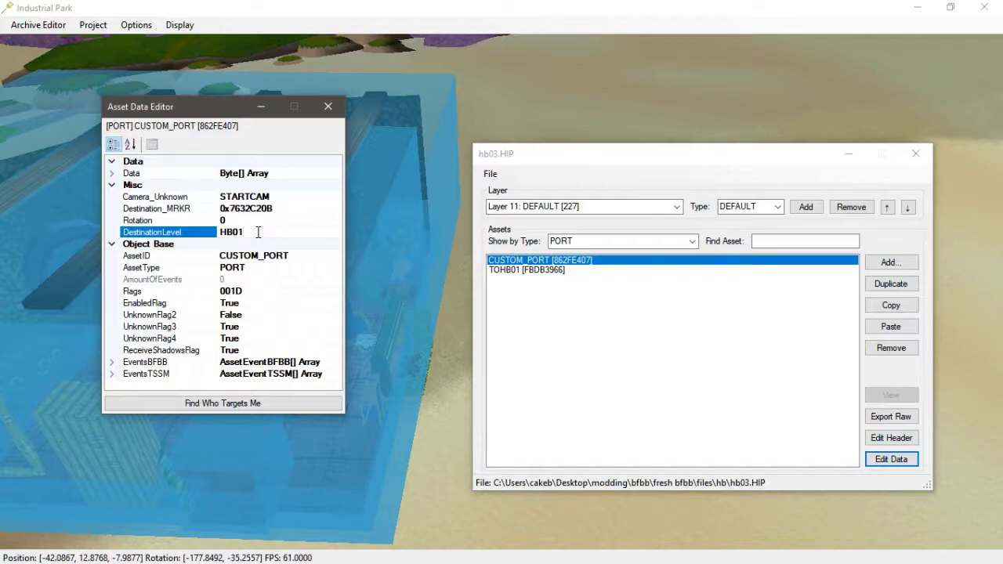
pyautogui.write('2')
pyautogui.click(273, 209)
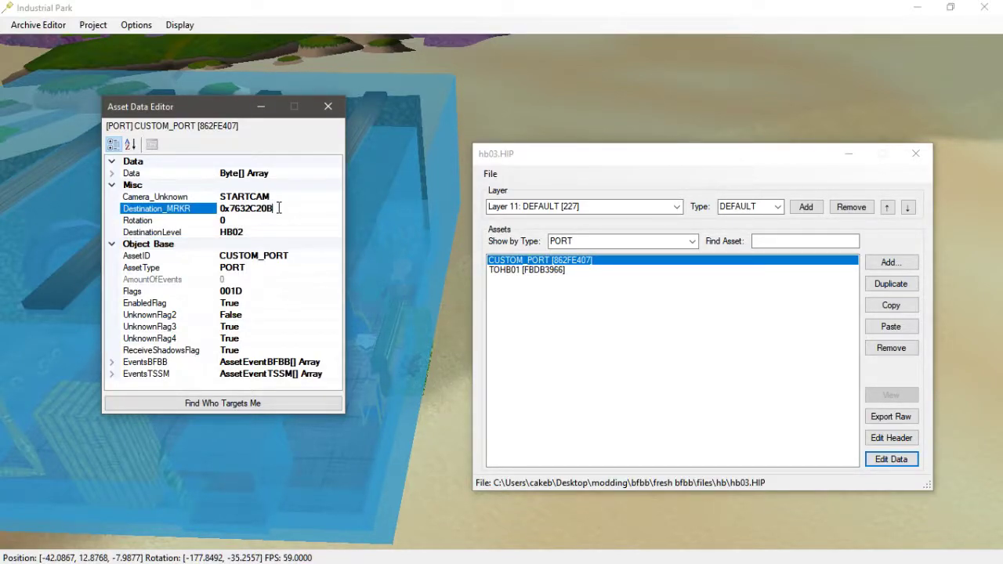
pyautogui.moveTo(276, 208); pyautogui.dragTo(231, 208)
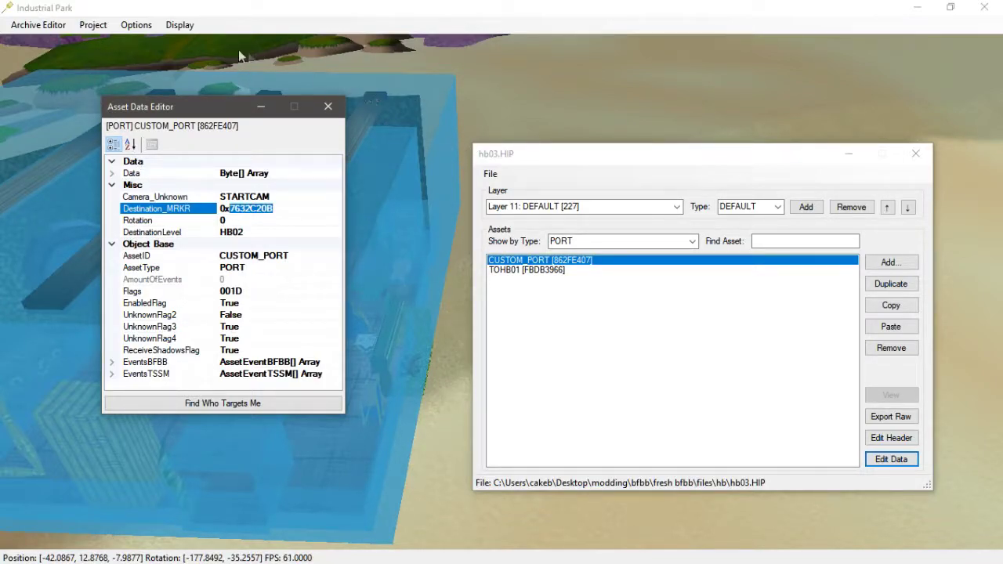
pyautogui.click(50, 31)
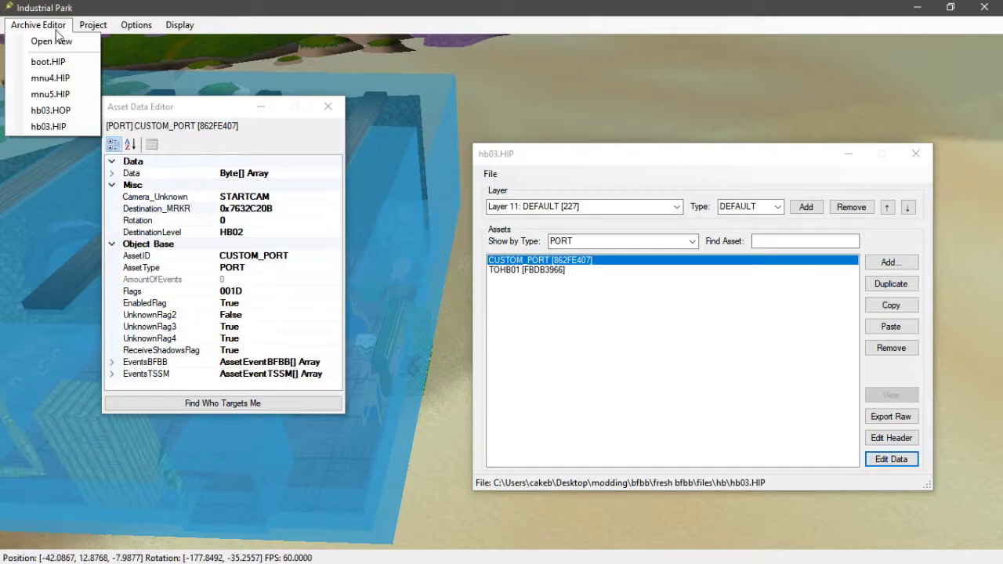
# Step: Load hb02.HIP from the hb game folder into a new archive editor
pyautogui.click(55, 41)
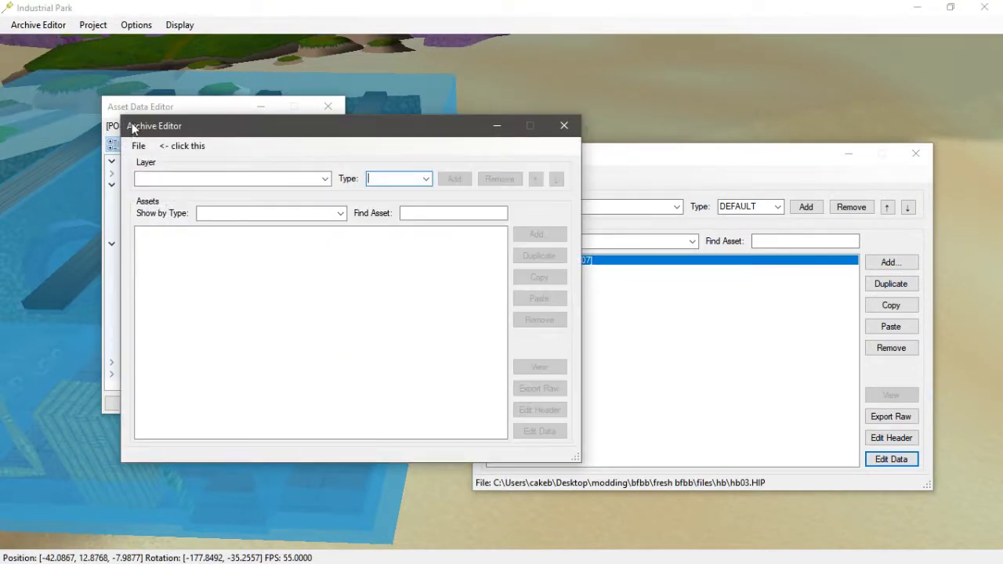
pyautogui.click(137, 146)
pyautogui.click(163, 164)
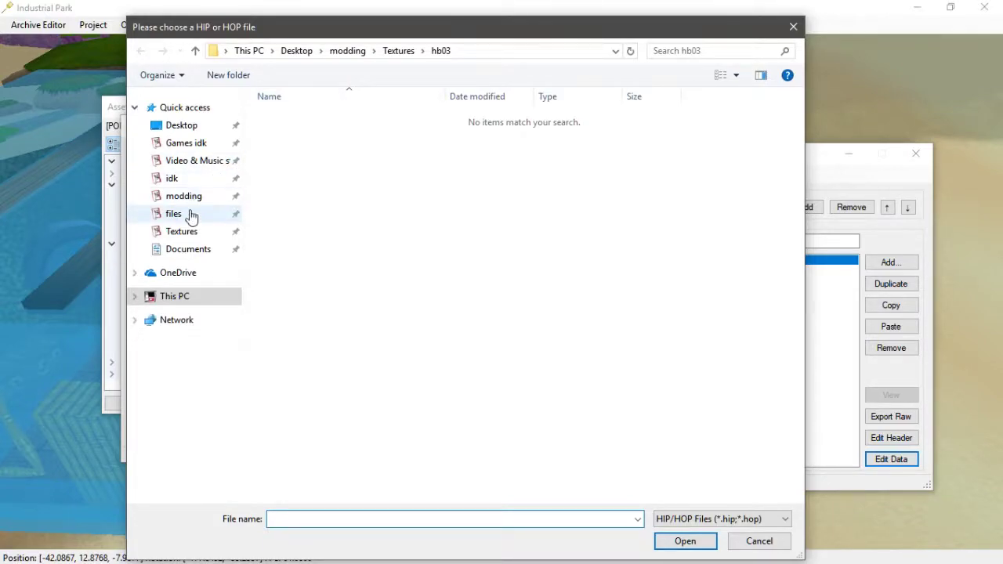
pyautogui.click(188, 214)
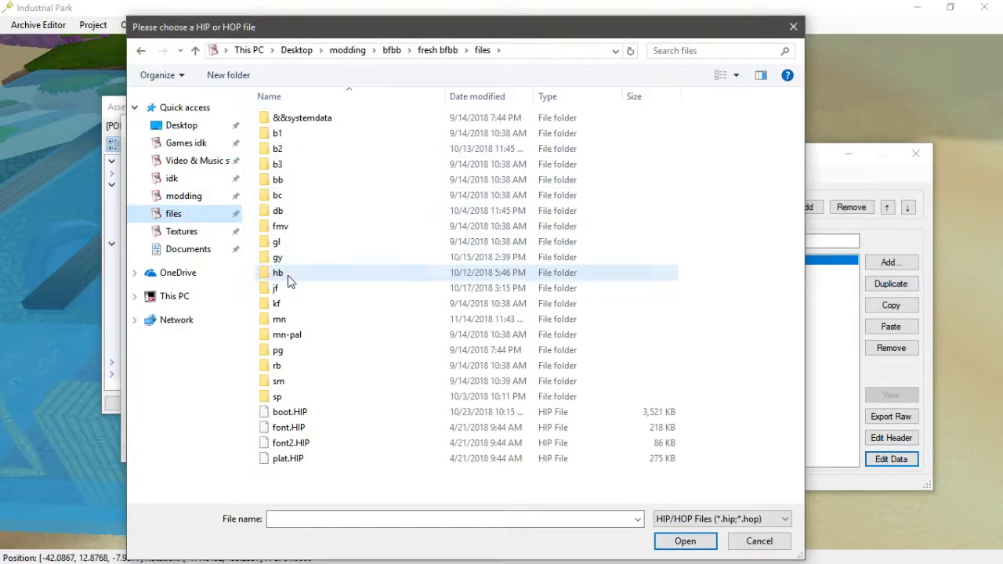
pyautogui.doubleClick(288, 273)
pyautogui.click(312, 182)
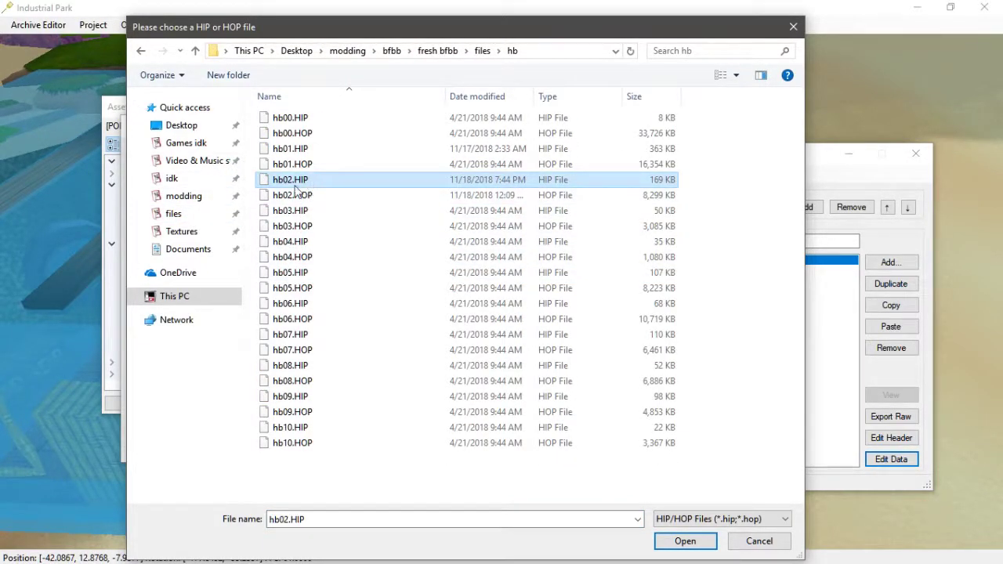
pyautogui.click(681, 541)
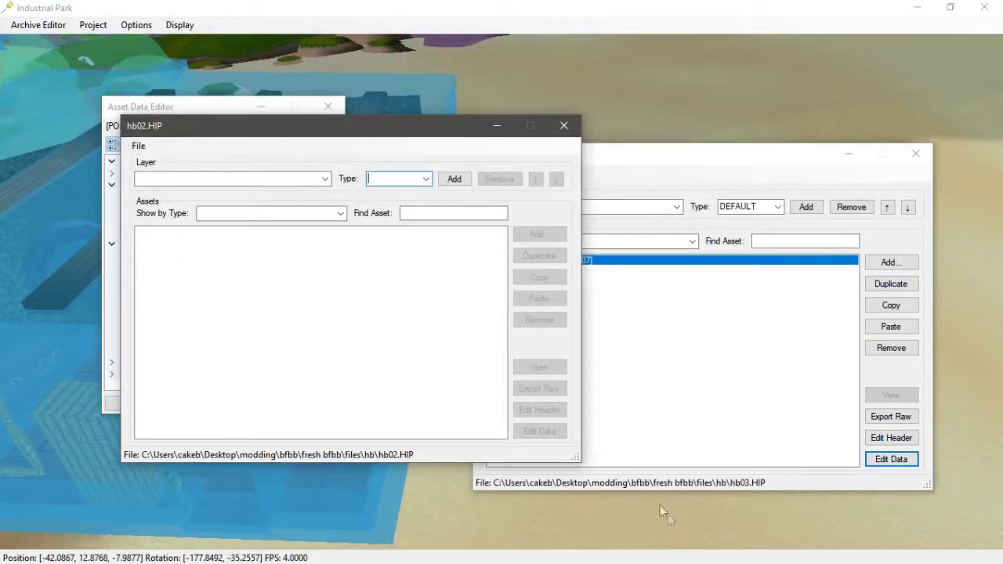
# Step: Show Layer 11: DEFAULT's MRKR assets and select BR_TO_ATTIC_MARKER
pyautogui.click(325, 180)
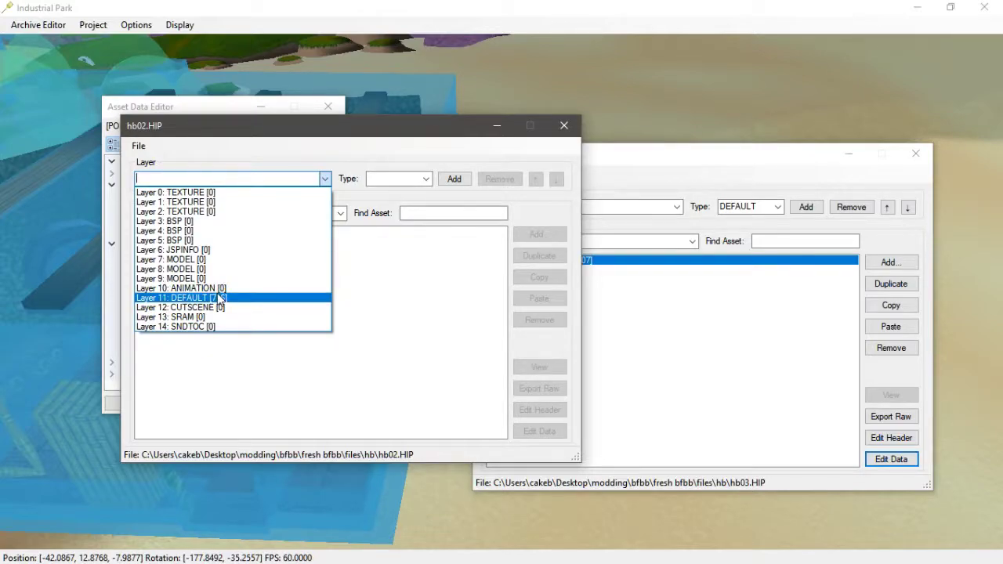
pyautogui.click(220, 297)
pyautogui.click(338, 213)
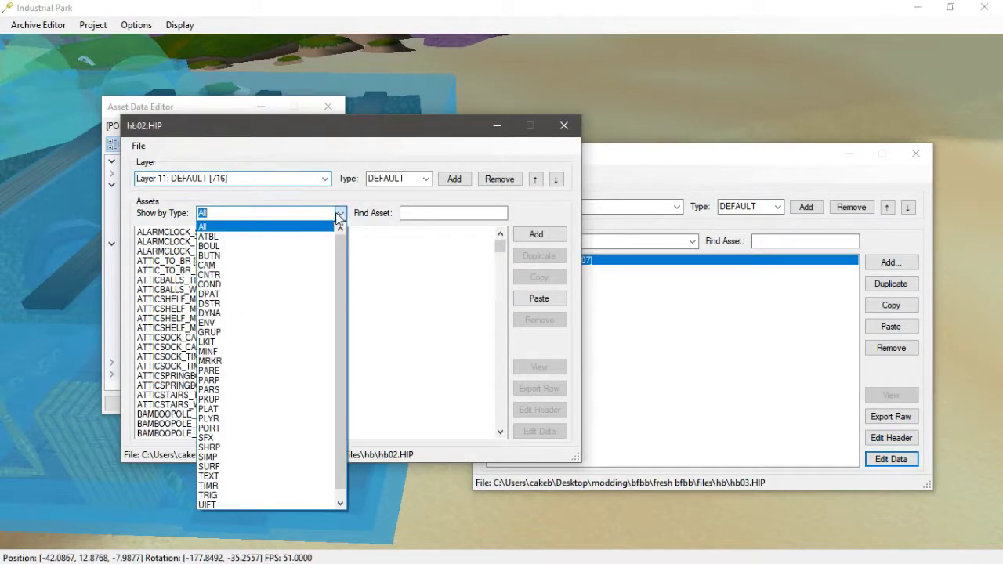
pyautogui.click(217, 365)
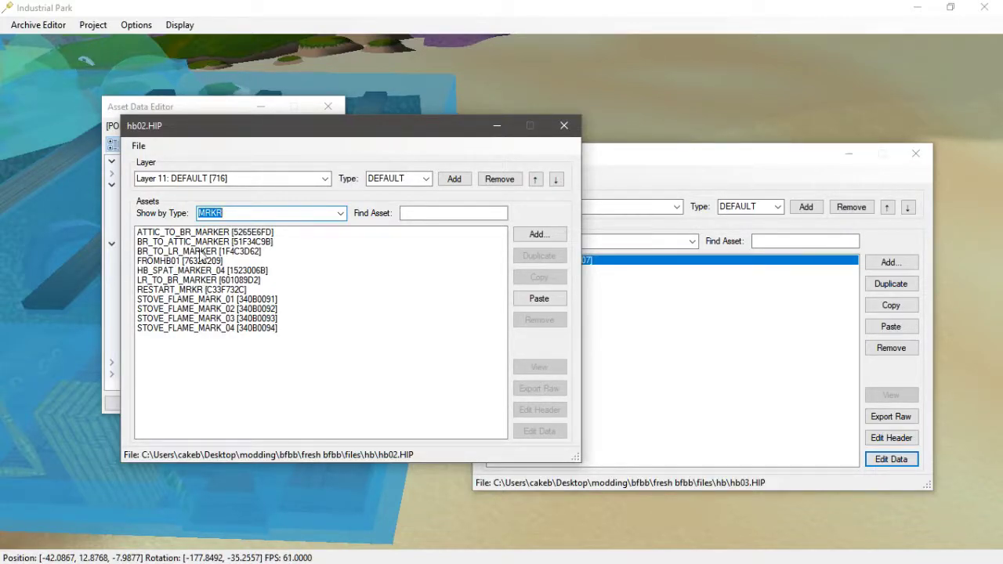
pyautogui.click(202, 243)
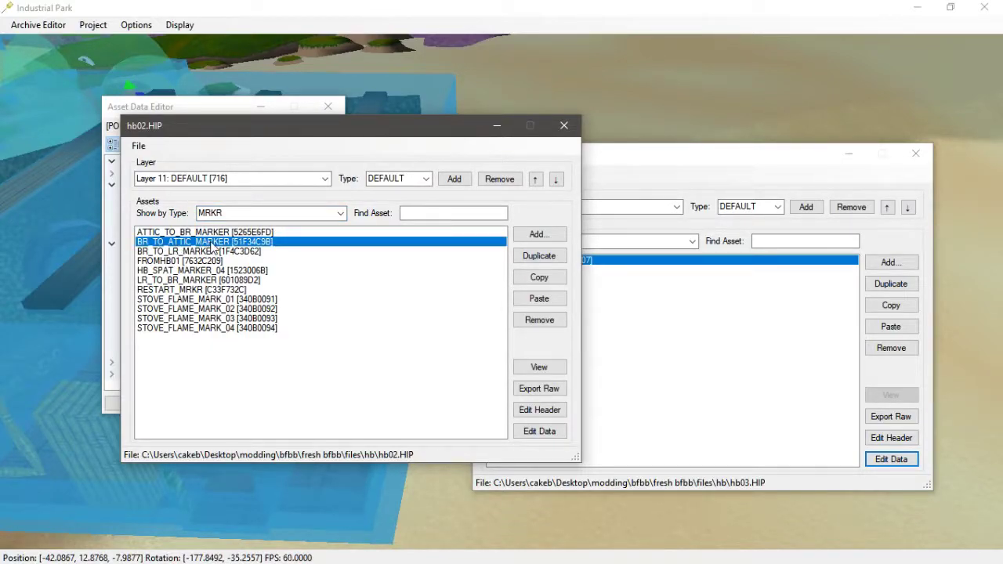
# Step: Copy BR_TO_ATTIC_MARKER's asset ID 0x51F34C9B from its header
pyautogui.click(530, 413)
pyautogui.click(217, 228)
pyautogui.moveTo(216, 227); pyautogui.dragTo(165, 228)
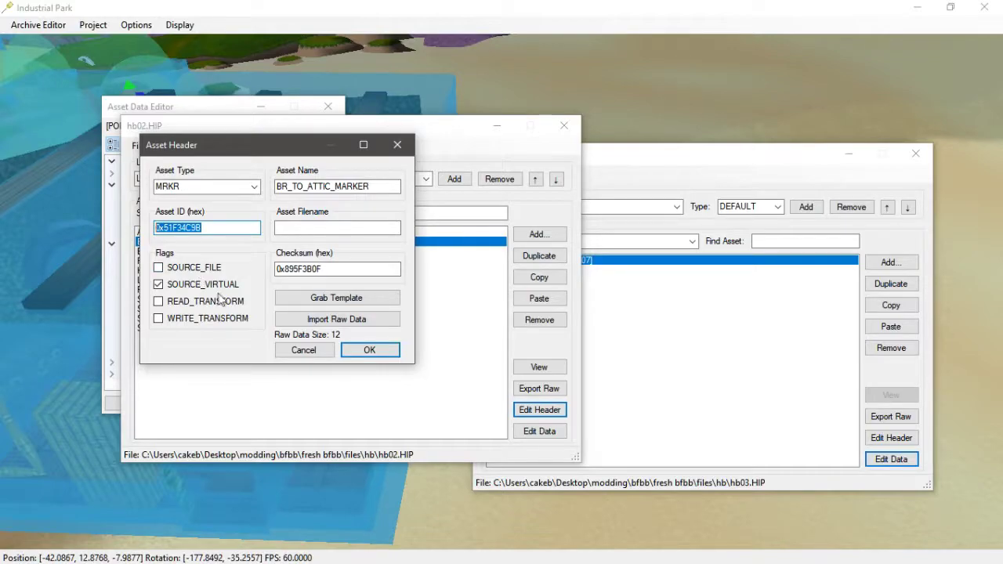
pyautogui.click(365, 351)
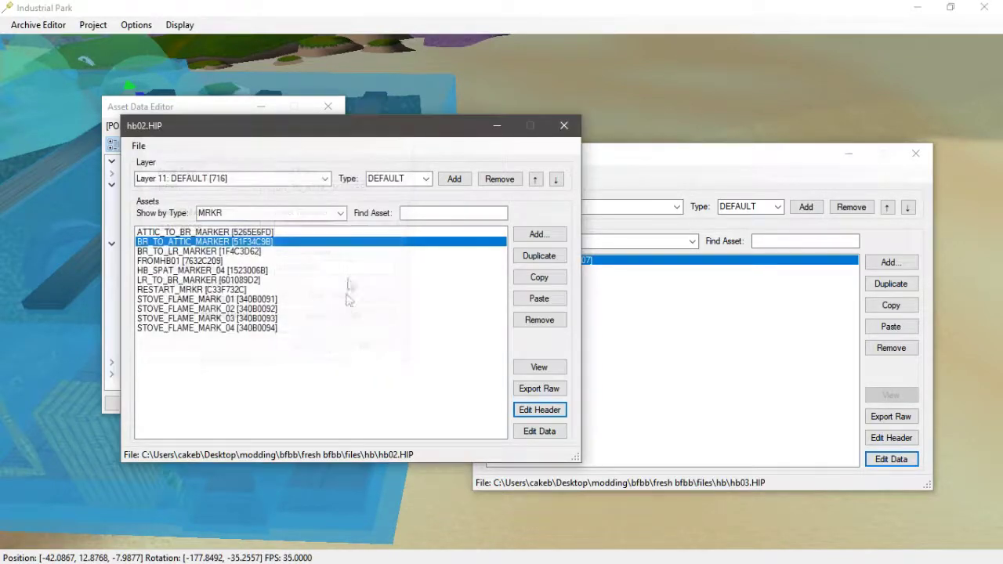
pyautogui.click(138, 145)
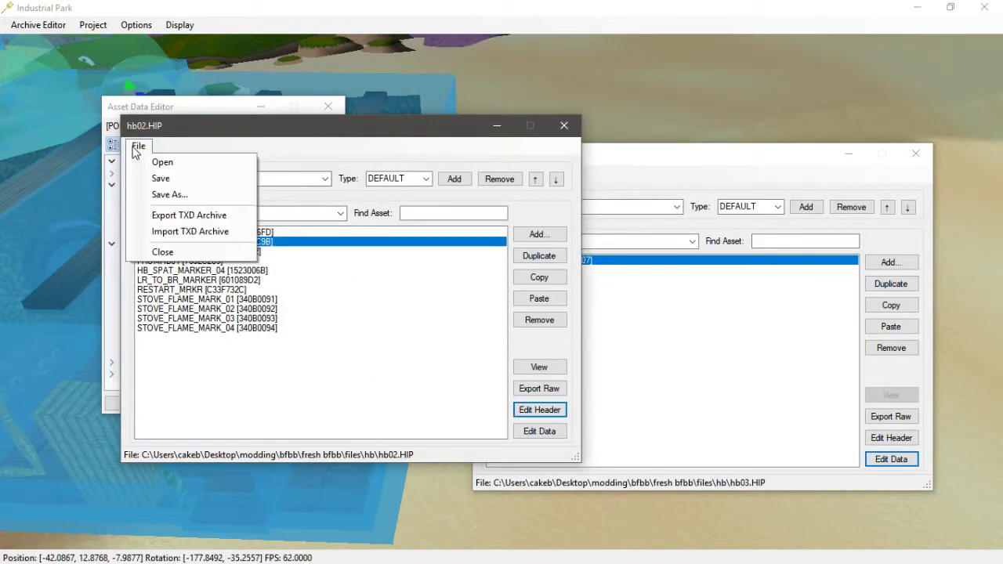
# Step: Close hb02.HIP and change CUSTOM_PORT's Destination_MRKR from 0x7632C20B to 0x51F34C9B
pyautogui.click(177, 253)
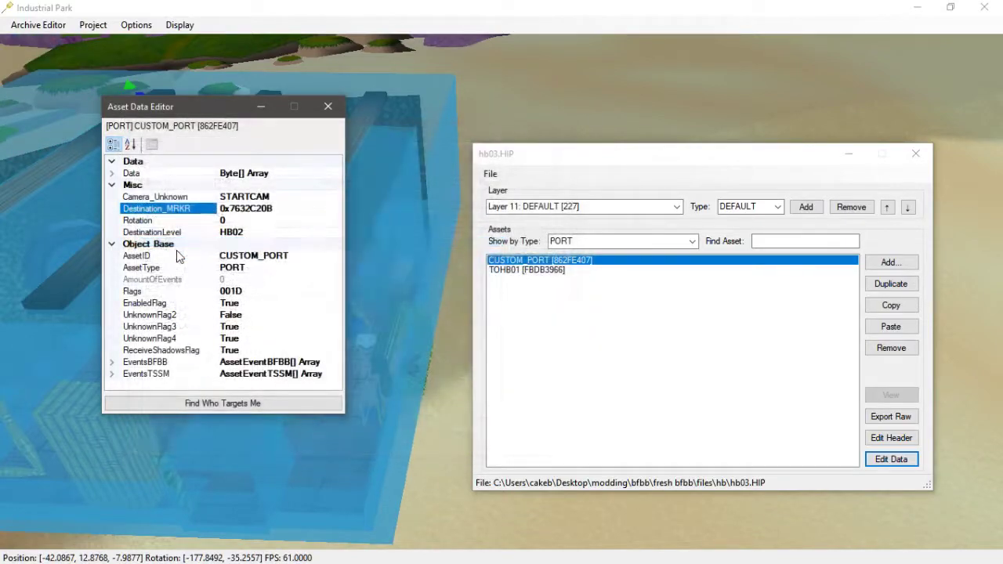
pyautogui.click(274, 208)
pyautogui.write('0x51F34C9B')
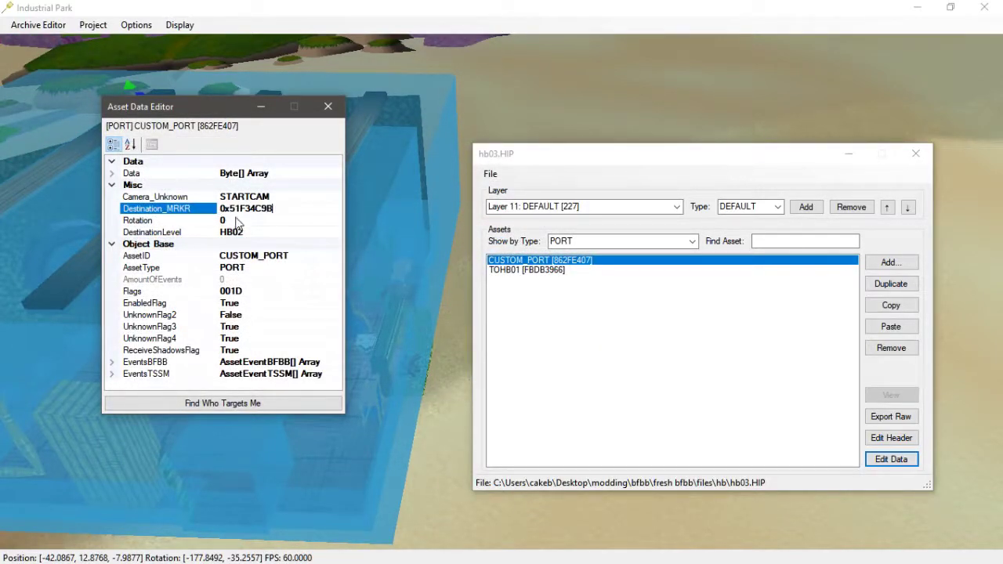
pyautogui.click(236, 220)
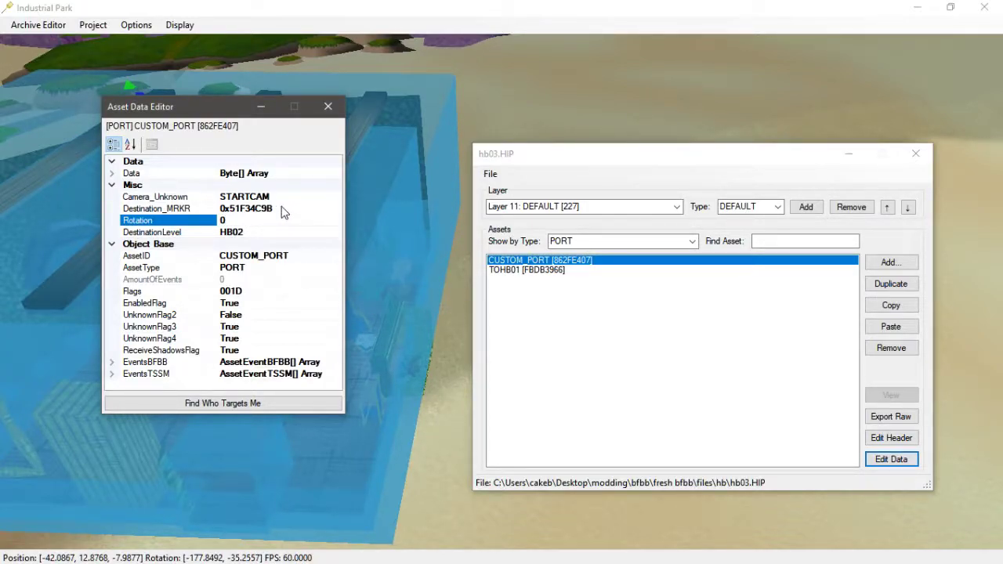
pyautogui.click(327, 106)
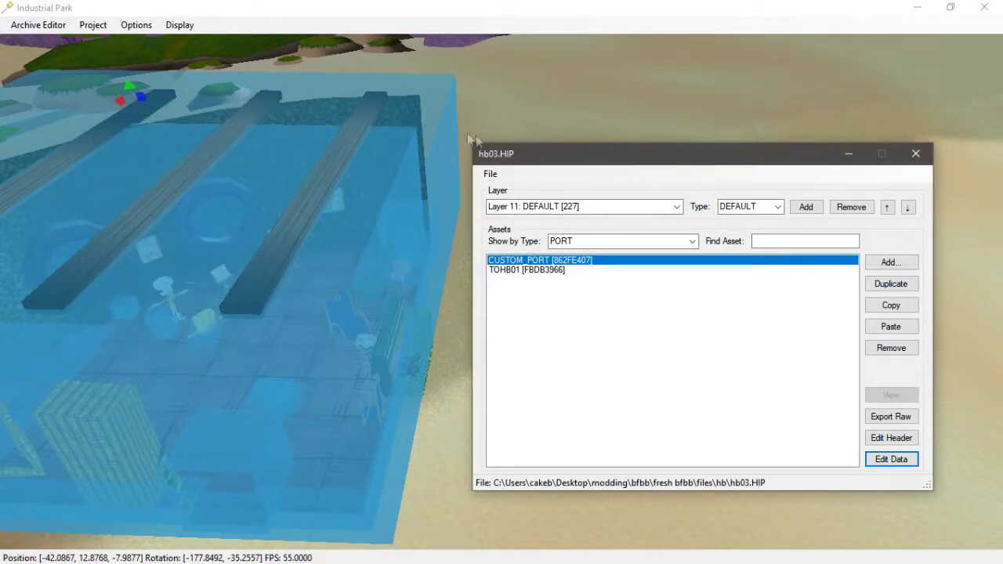
# Step: Filter the asset list to TRIG and open CUSTOM_TRIG's EventsBFBB event list
pyautogui.click(695, 242)
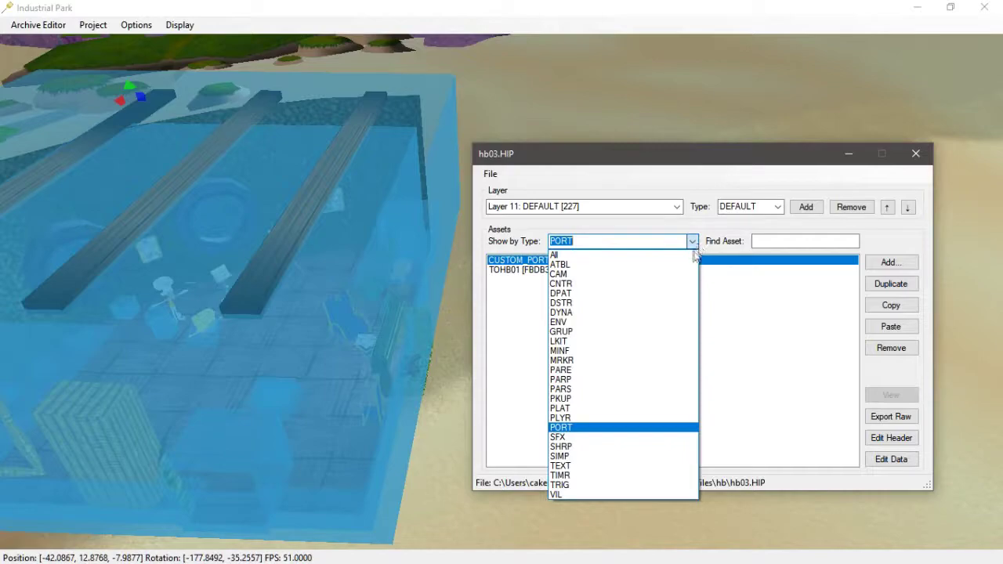
pyautogui.click(594, 485)
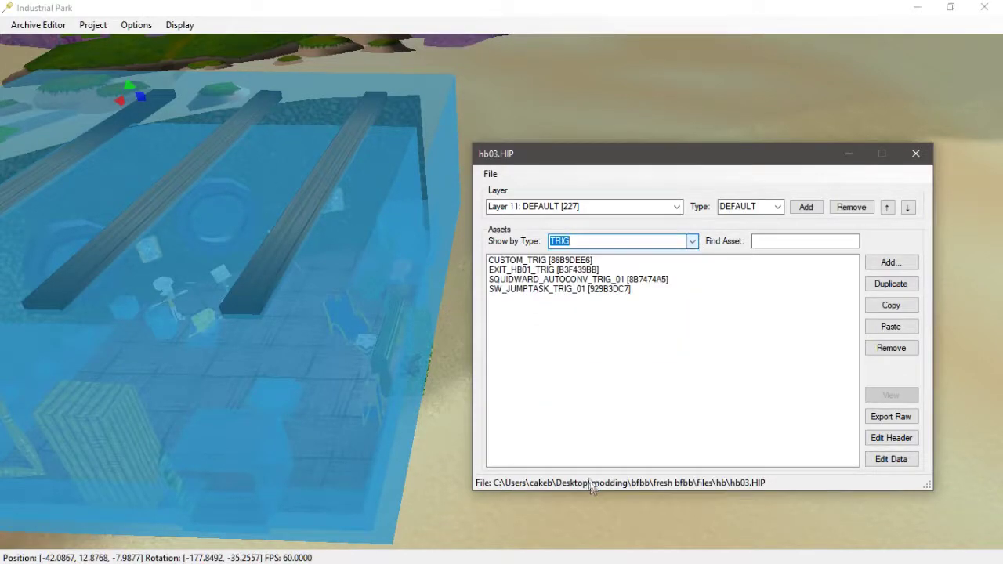
pyautogui.click(532, 262)
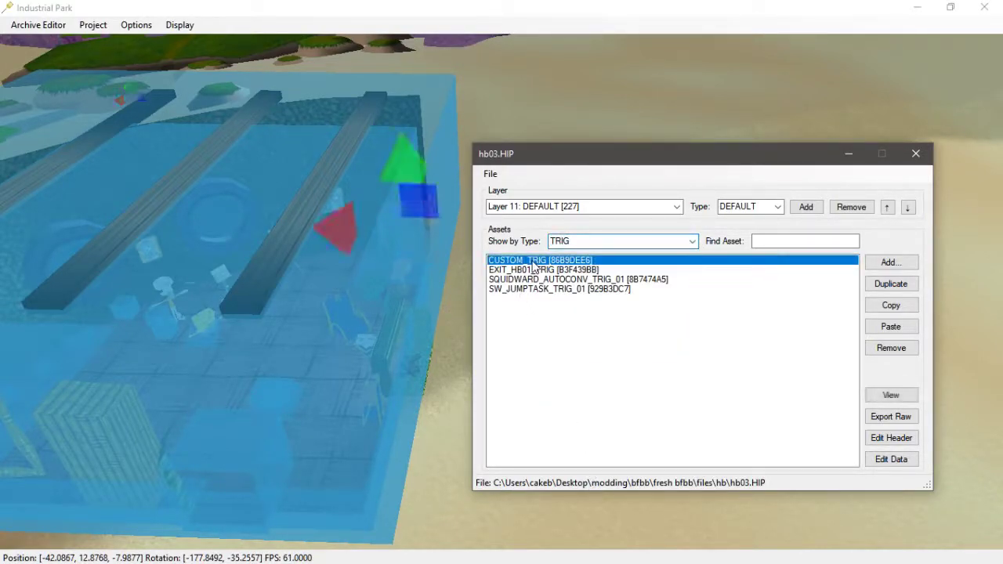
pyautogui.click(892, 460)
pyautogui.scroll(3, 217, 191)
pyautogui.scroll(2, 239, 180)
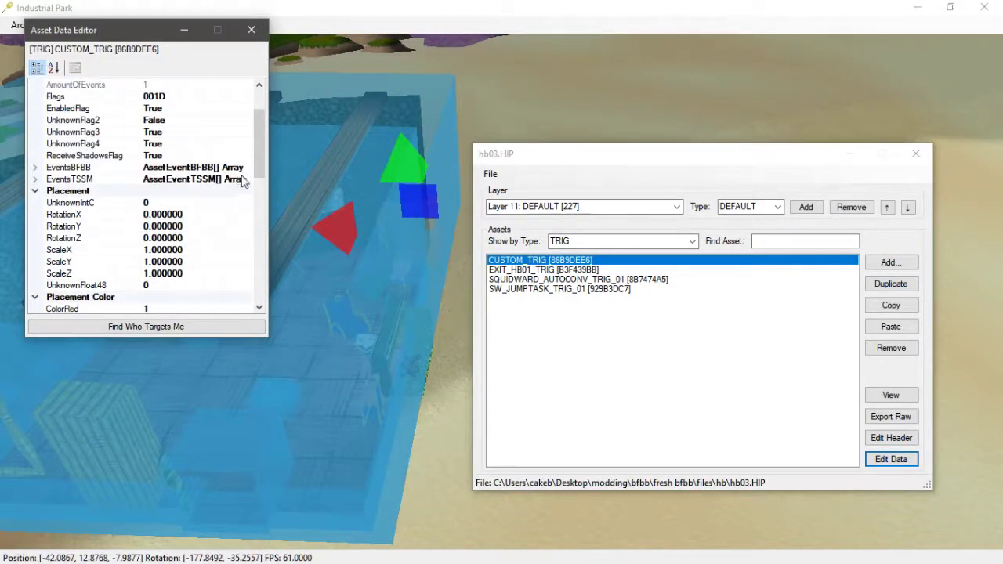
pyautogui.click(246, 171)
# Step: Set the teleport event's Target Asset to CUSTOM_PORT, replacing 0x00000030
pyautogui.click(625, 279)
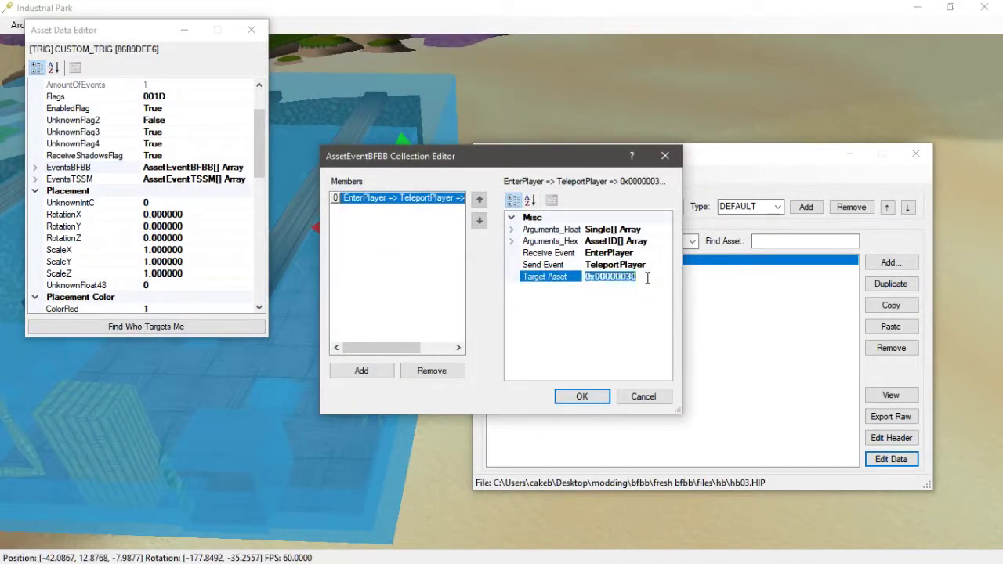
pyautogui.write('custom_port')
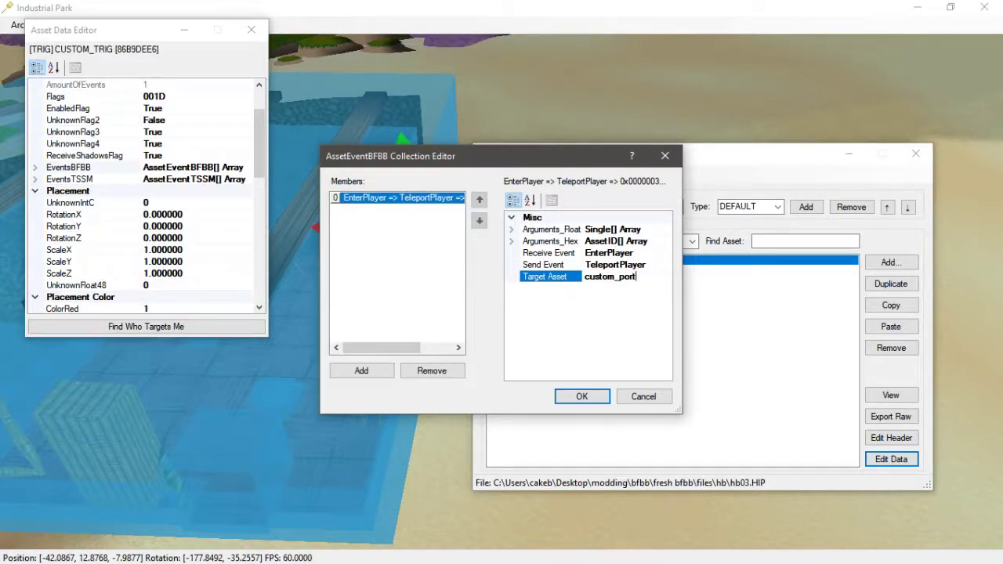
pyautogui.click(617, 335)
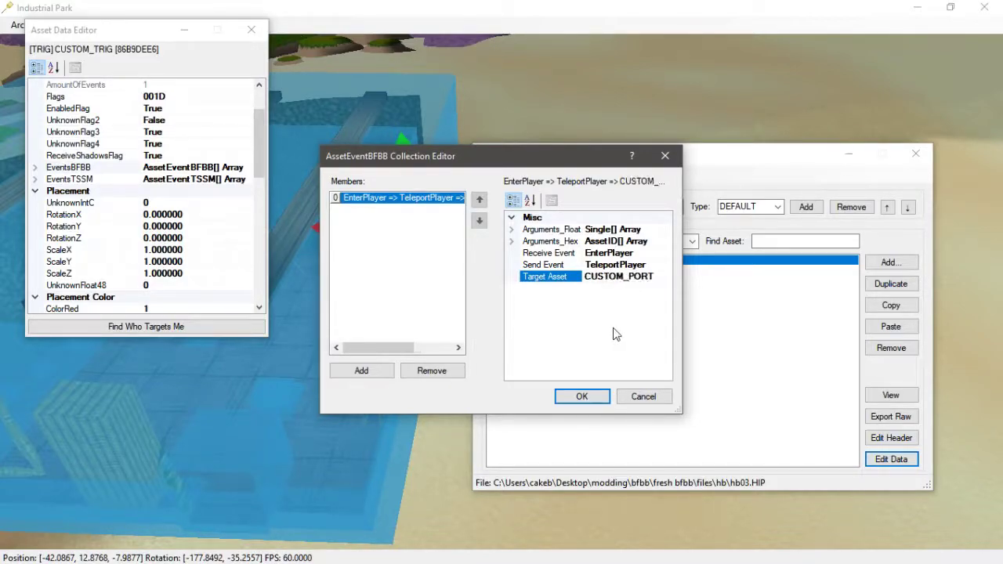
pyautogui.click(581, 396)
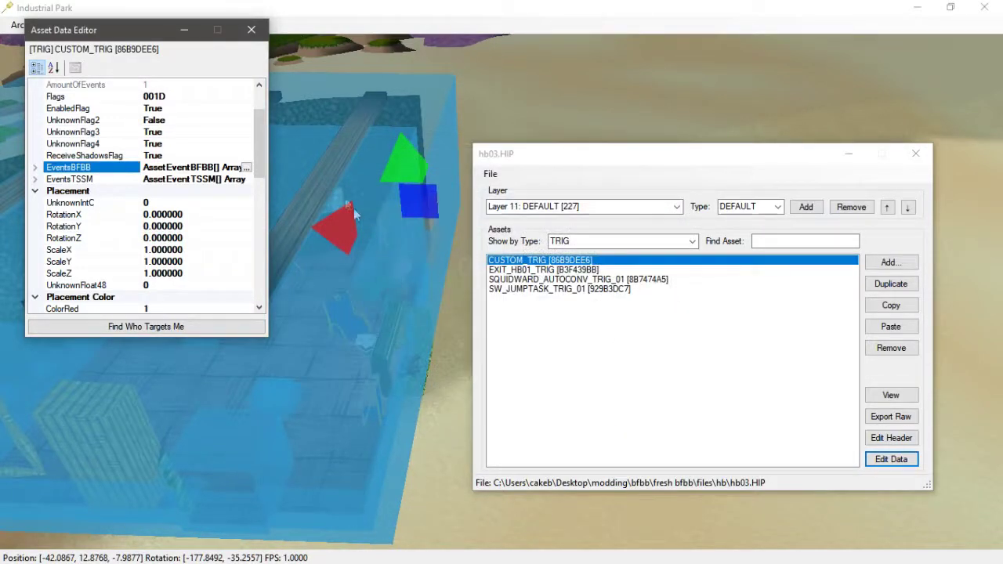
pyautogui.click(251, 30)
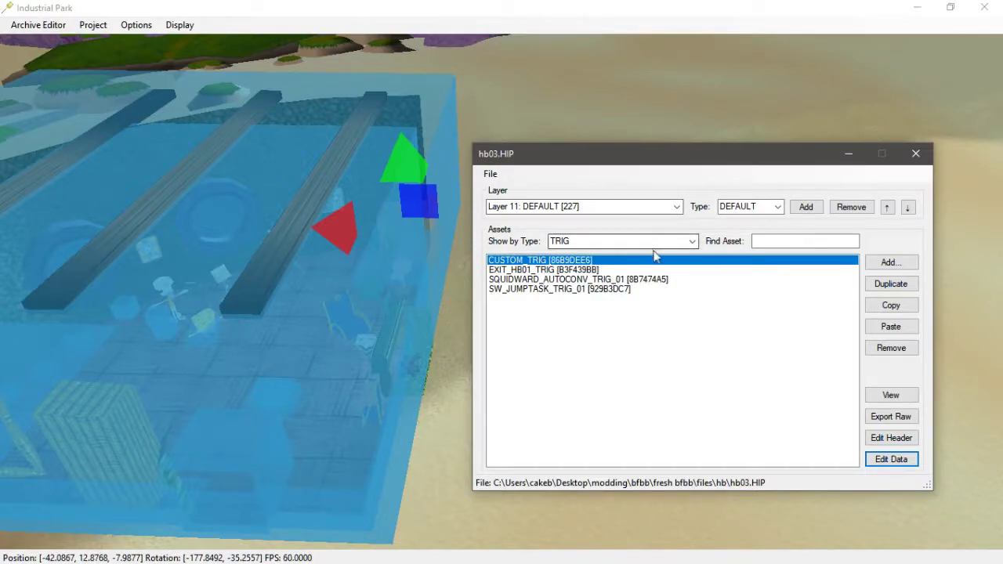
pyautogui.click(693, 243)
pyautogui.click(693, 243)
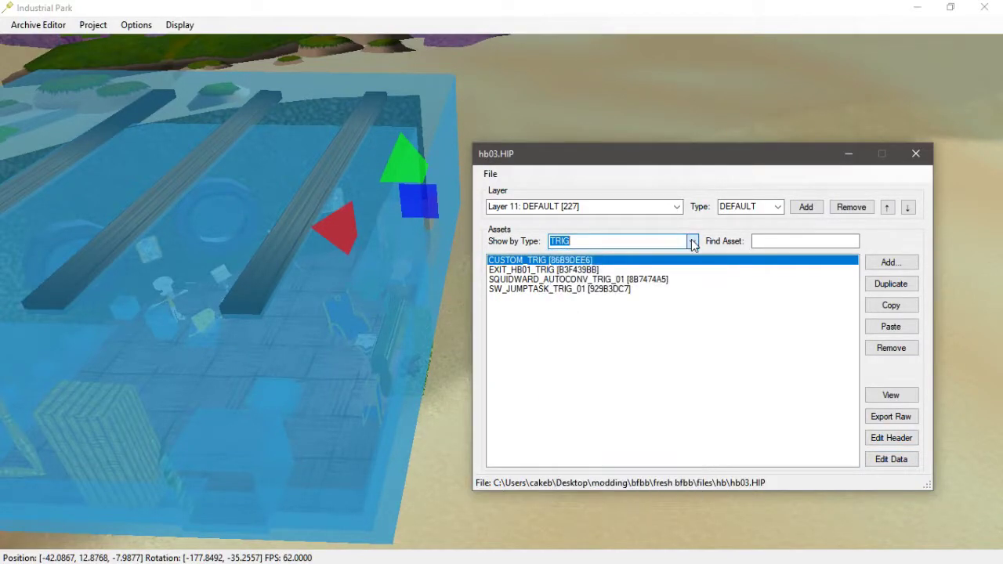
pyautogui.click(490, 174)
# Step: Save the edited hb03.HIP archive and close it
pyautogui.click(498, 177)
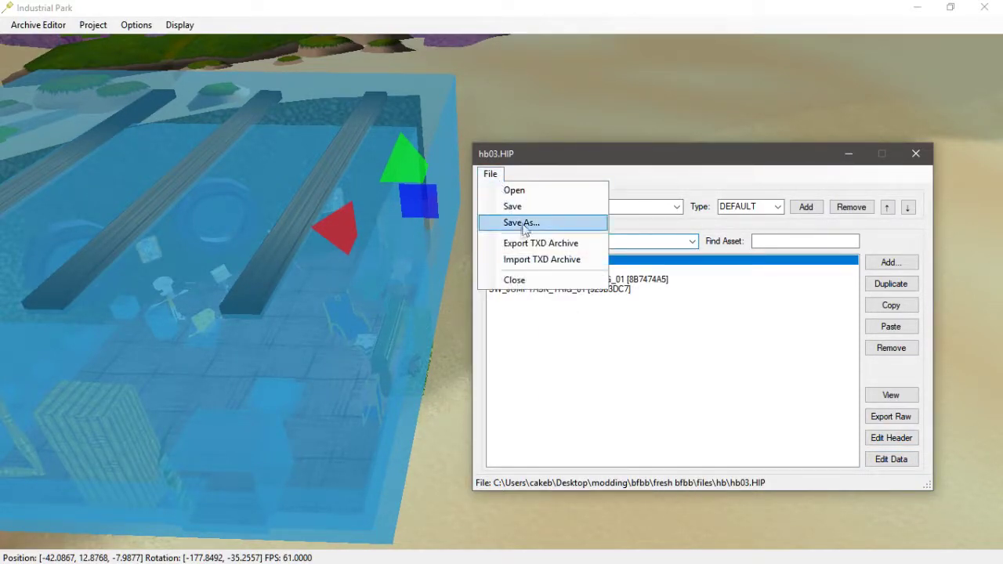
pyautogui.click(601, 206)
pyautogui.click(914, 157)
# Step: Switch to Dolphin, dismiss Controller Settings, and launch Battle for Bikini Bottom
pyautogui.hotkey('alt', 'Tab')
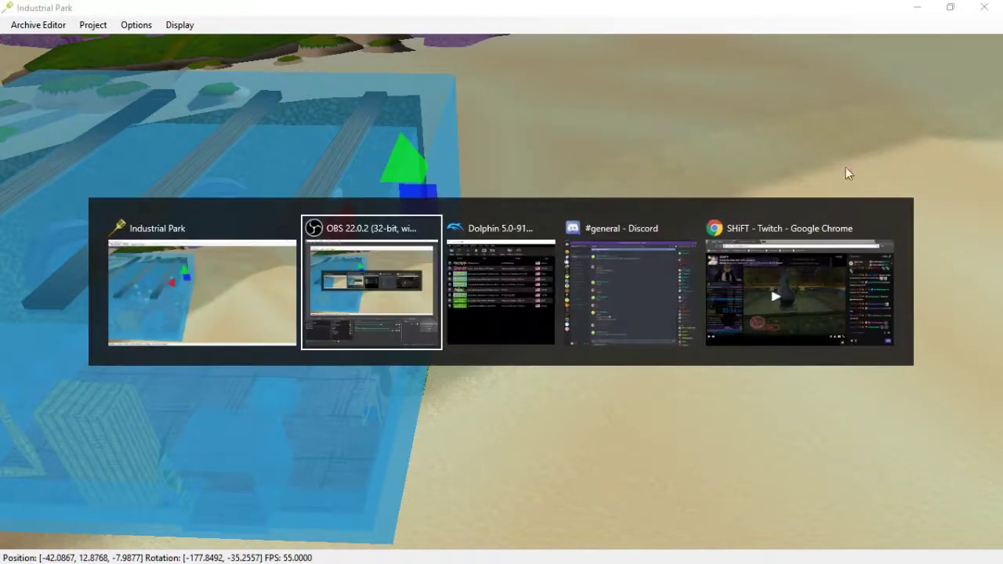
pyautogui.click(507, 281)
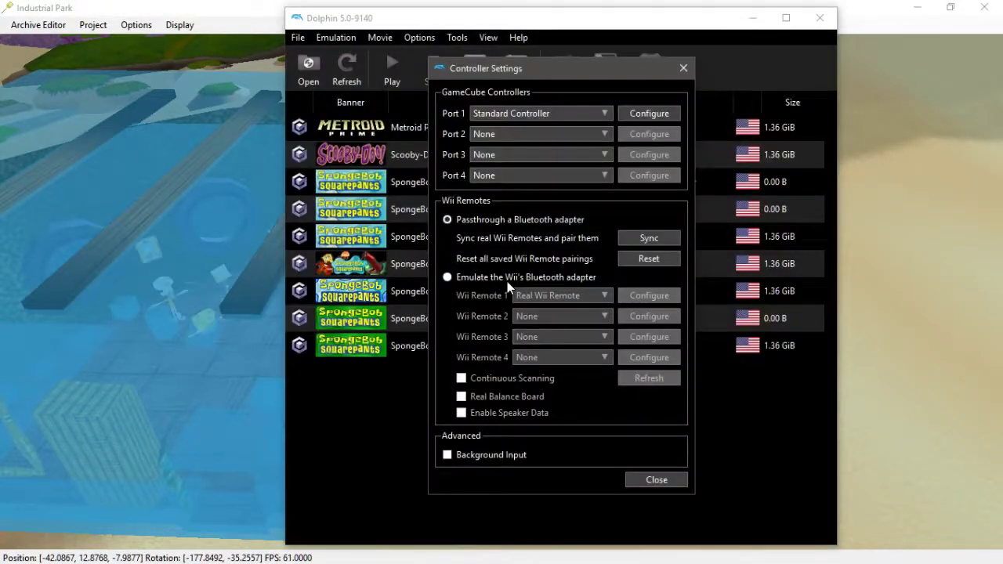
pyautogui.click(654, 477)
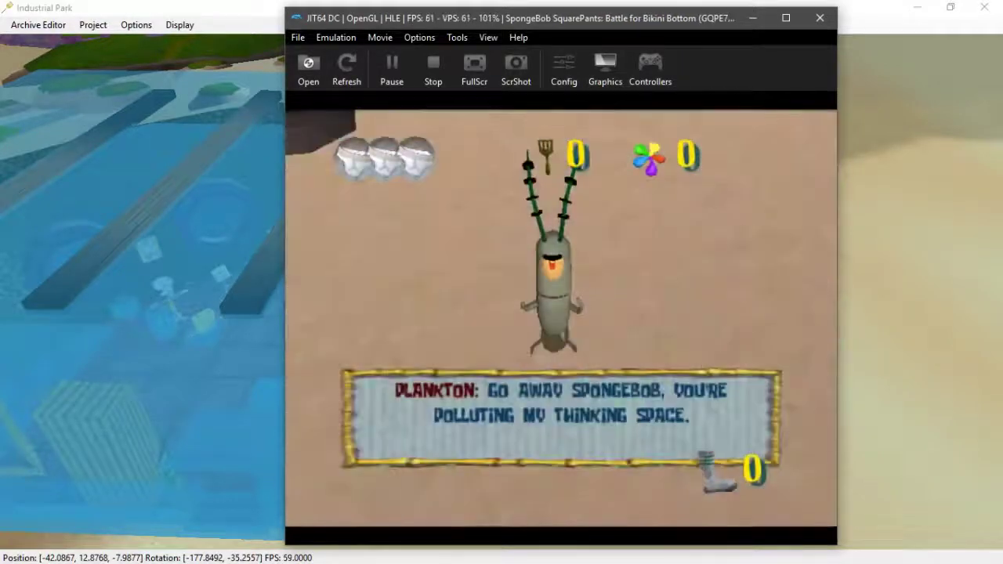
# Step: Dismiss Plankton's dialog, unpause, and walk SpongeBob through Squidward's door into his house
pyautogui.press('x')
pyautogui.press('Return')
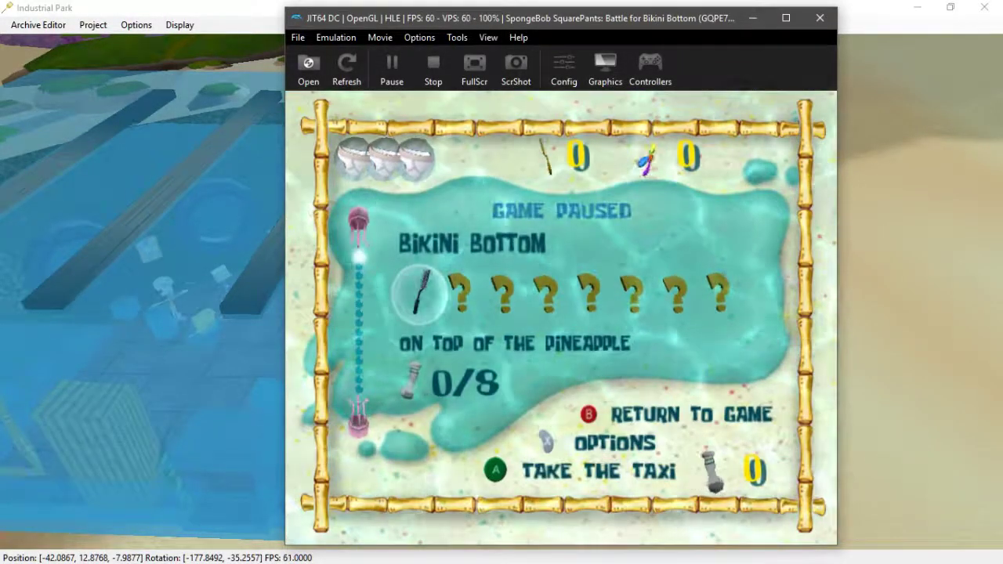
pyautogui.press('Return')
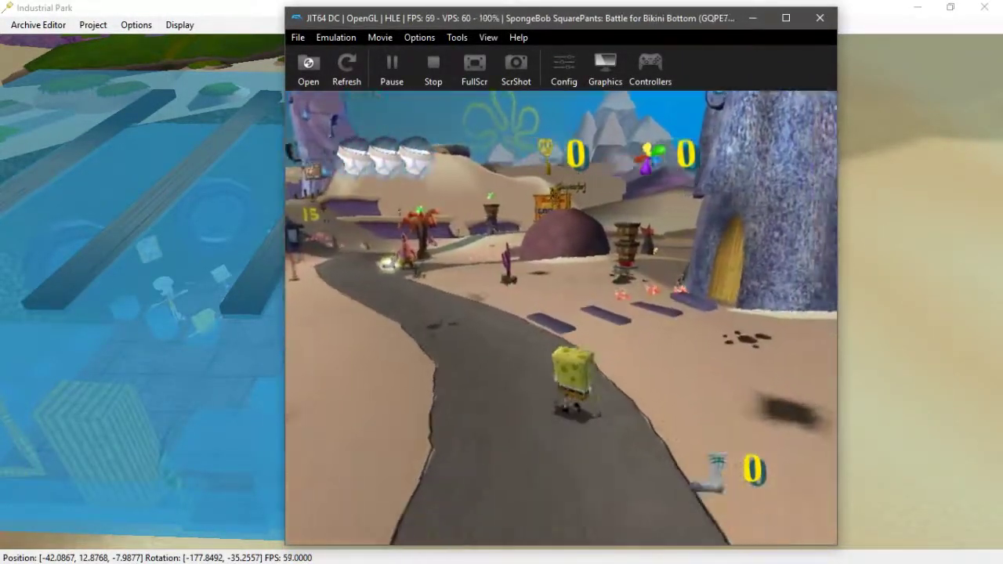
pyautogui.press('x')
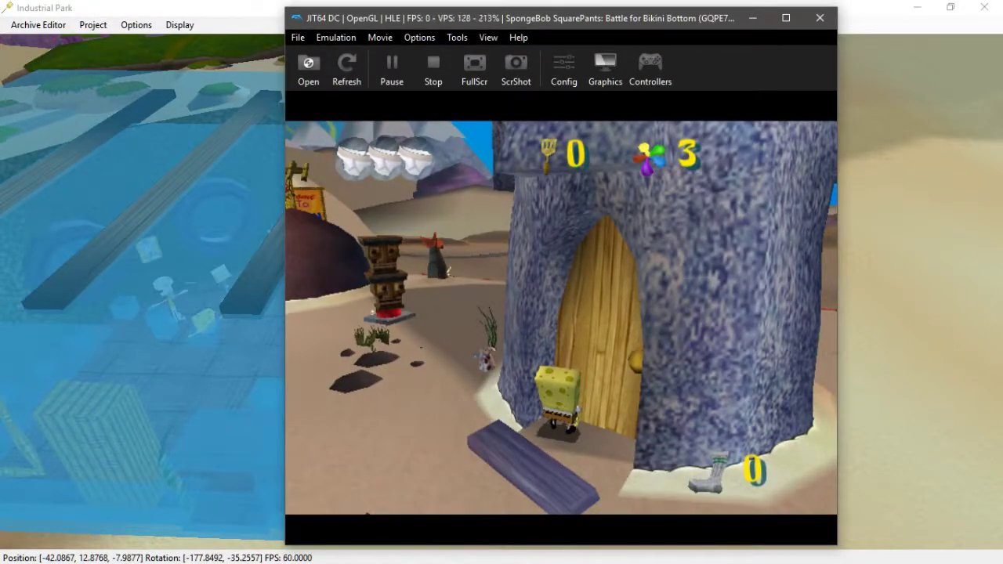
pyautogui.press('x')
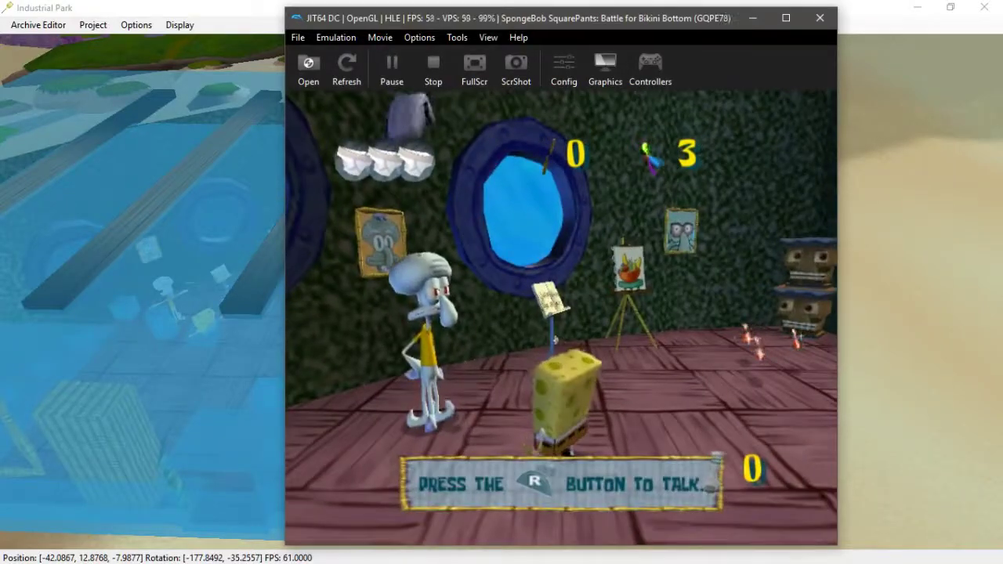